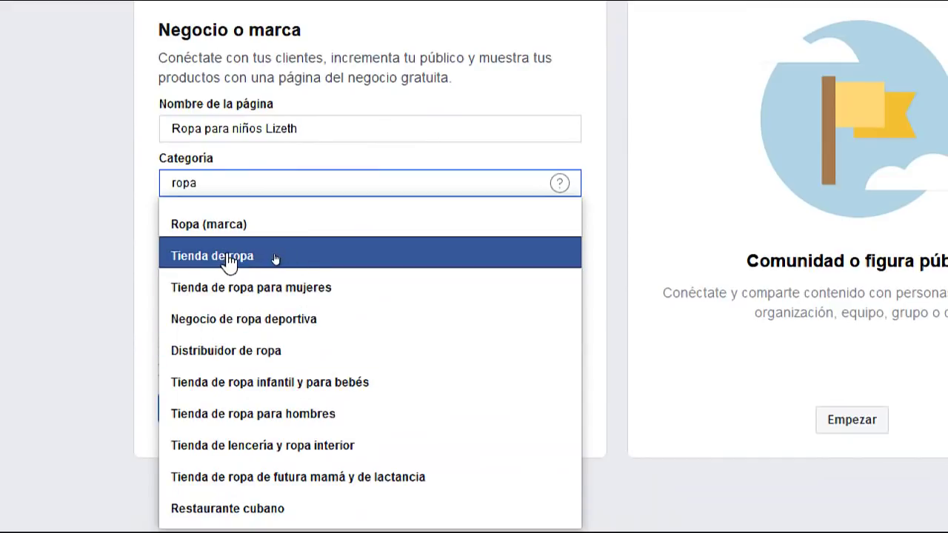
Choose Tienda de ropa as the page category and enter Moyobamba as address and city
left_click(228, 259)
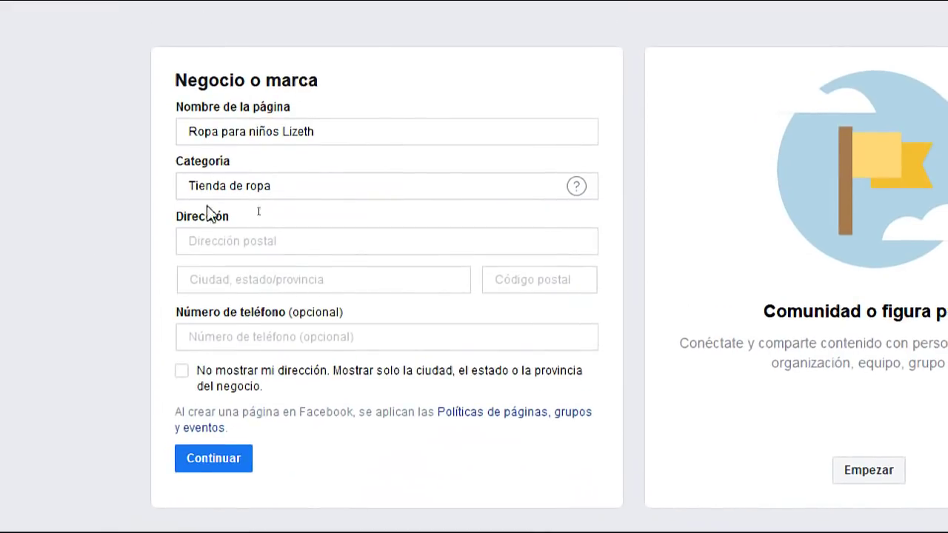
left_click(215, 191)
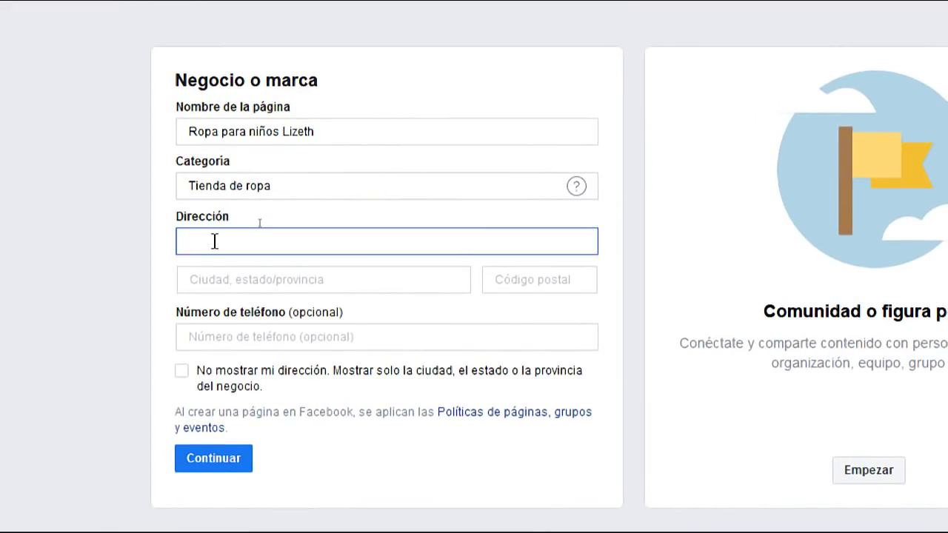
type("Moyobamba")
left_click(243, 280)
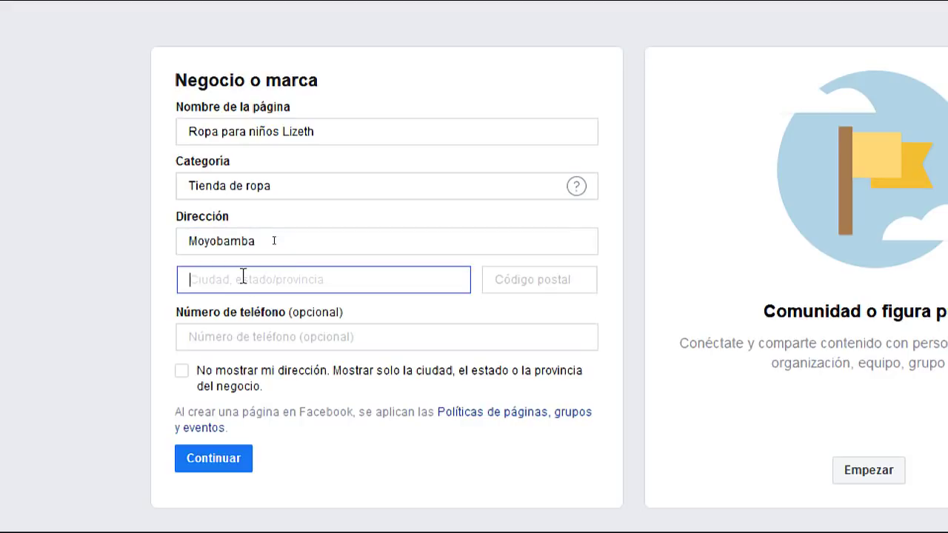
type("Moyobamba")
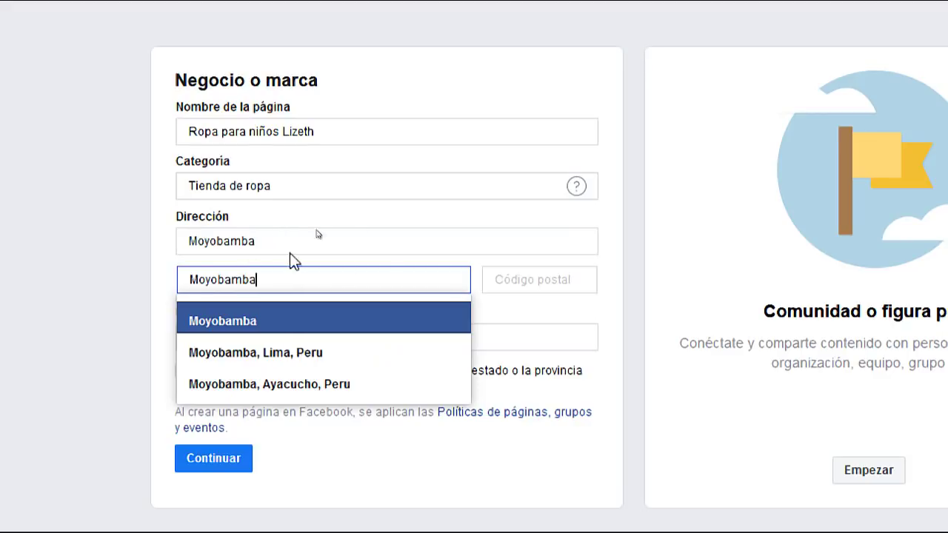
left_click(536, 280)
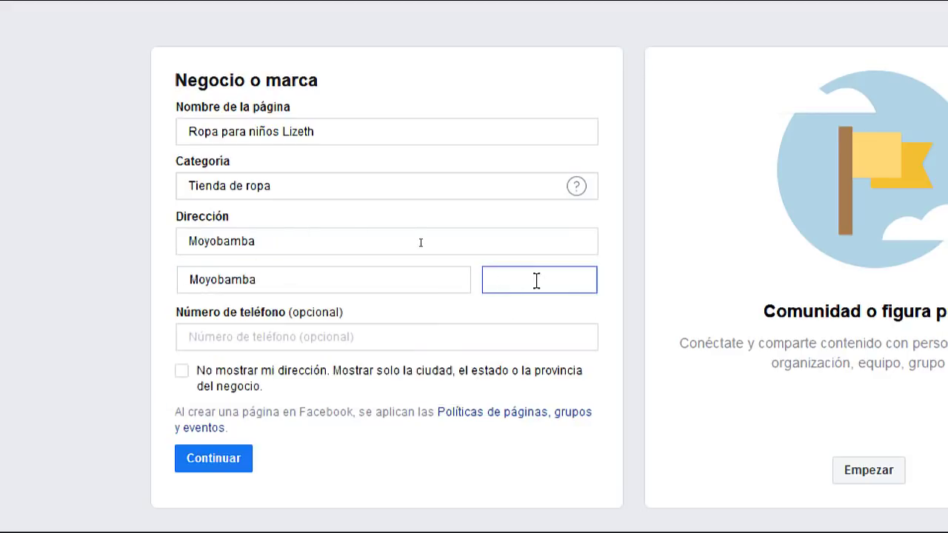
left_click(492, 237)
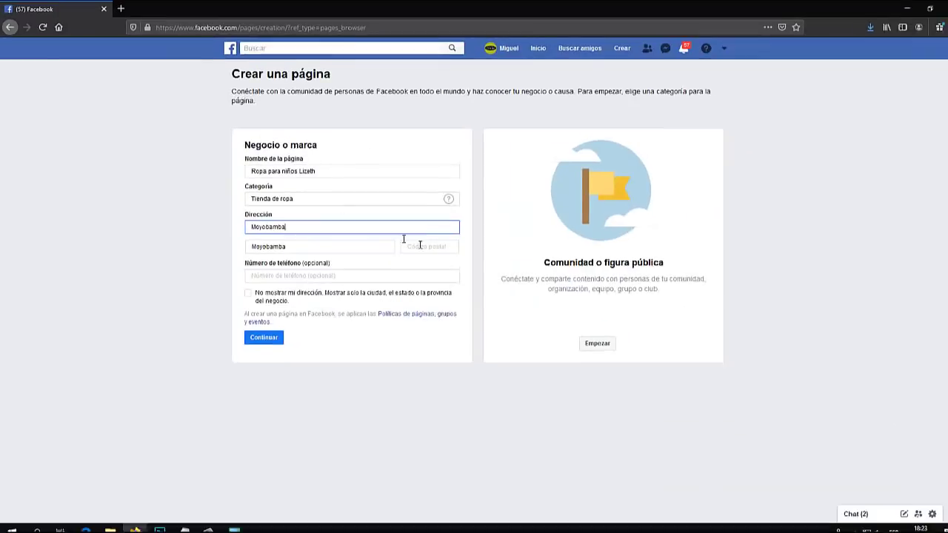
Load google.com in a new browser tab
left_click(119, 9)
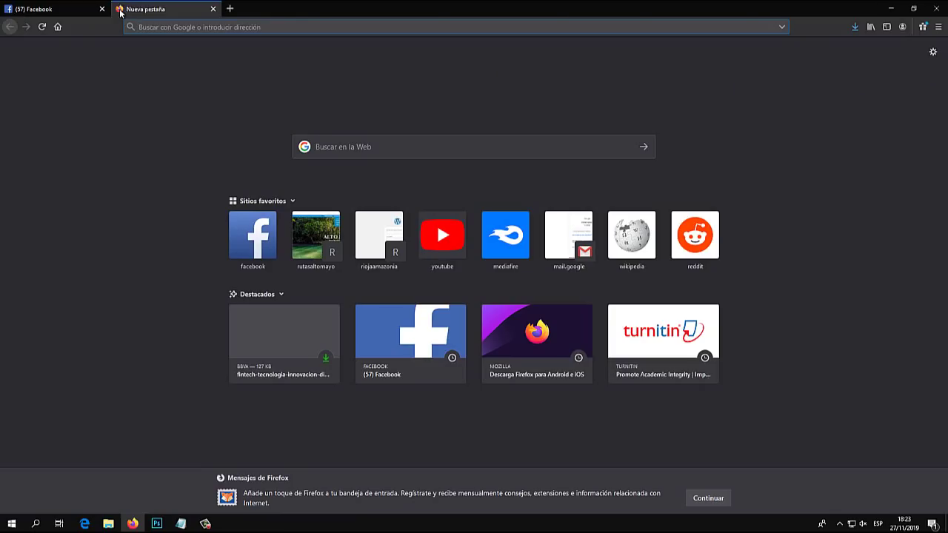
type("goo")
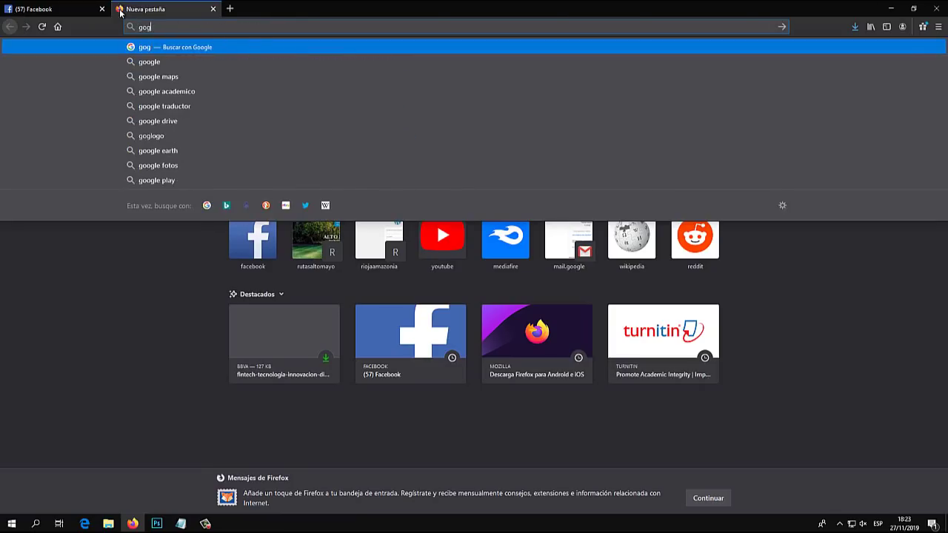
key("BackSpace")
key("BackSpace")
key("BackSpace")
type("google")
key("Return")
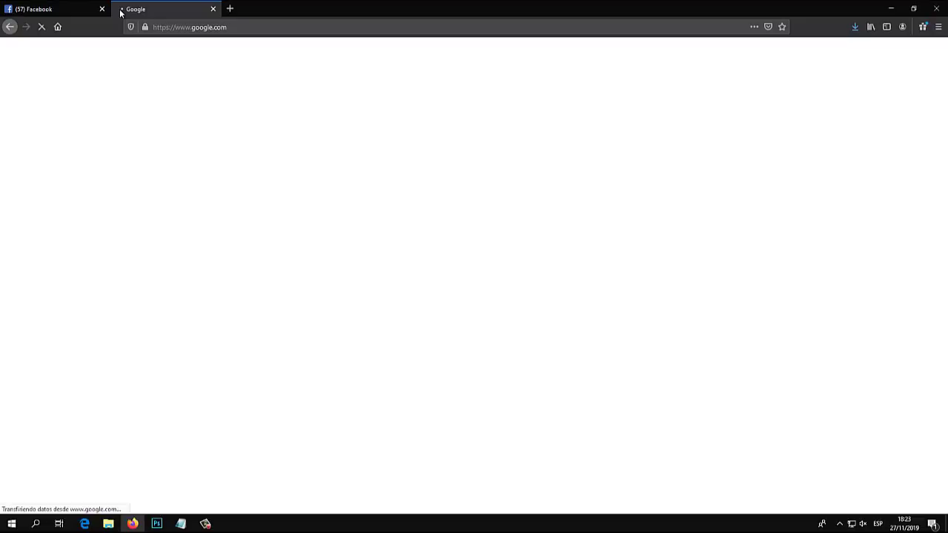
Search Google for 'codigo postal moyobamba', select 22001 and return to the postal code field
left_click(89, 9)
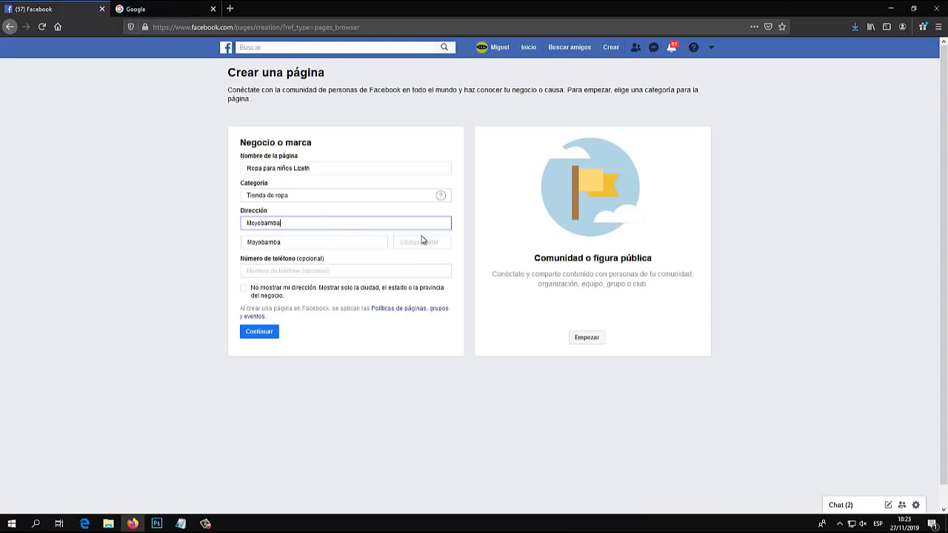
key("ctrl+Tab")
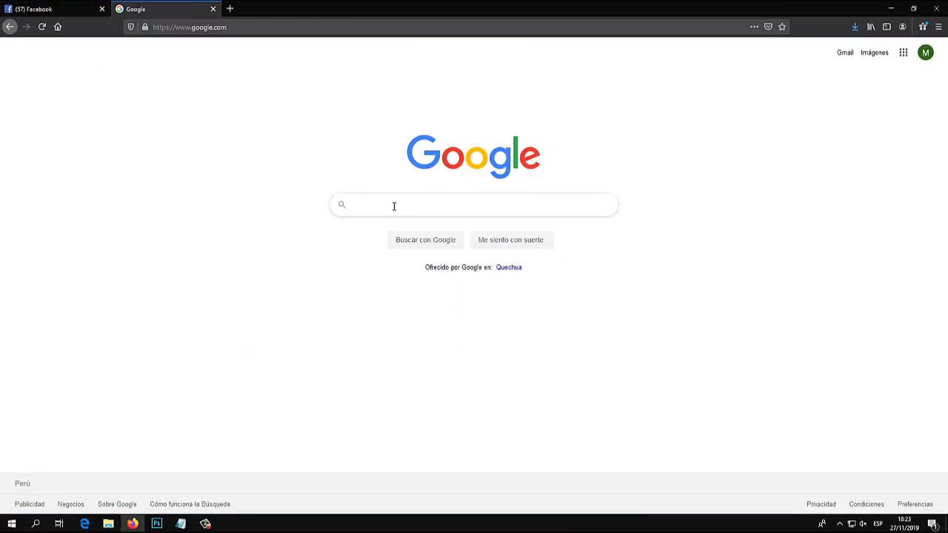
type("codigo pos")
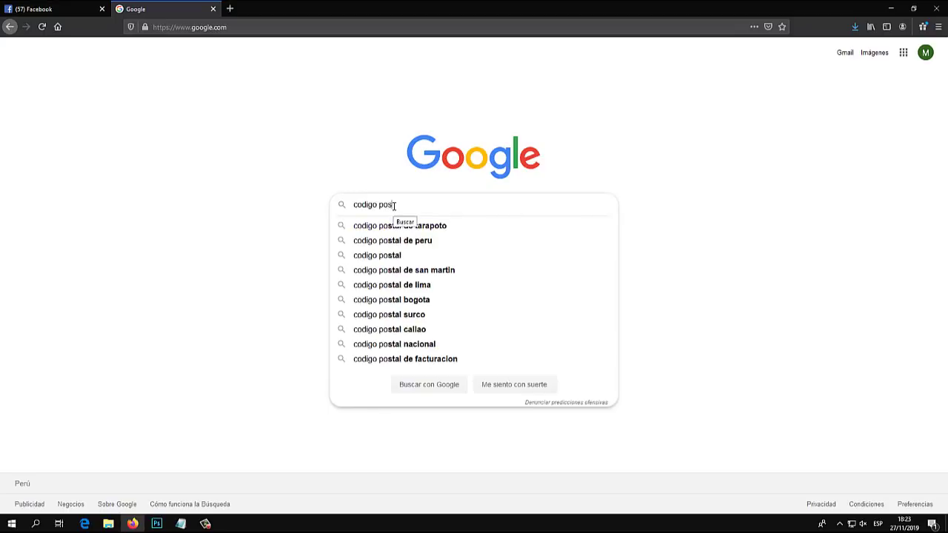
type("tal moyobamba")
key("Return")
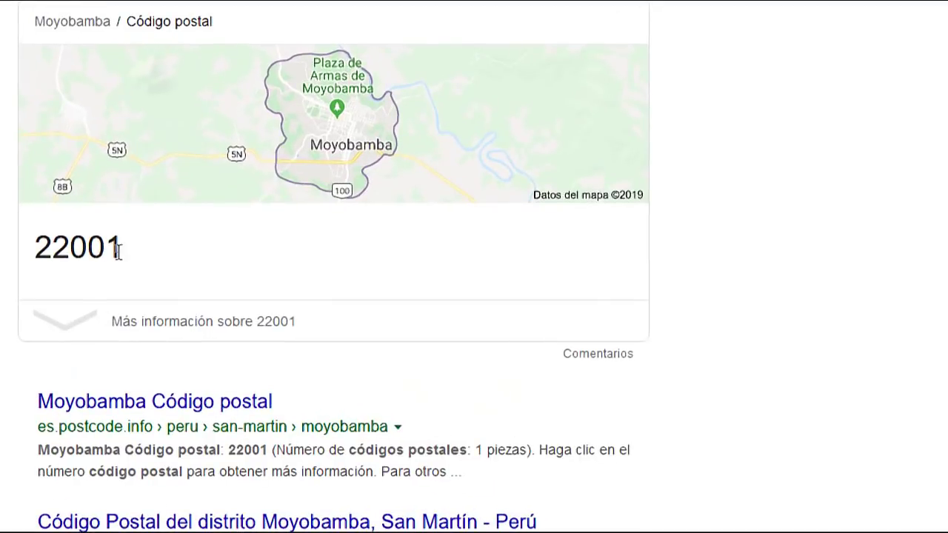
left_click_drag(117, 250, 32, 248)
key("ctrl+c")
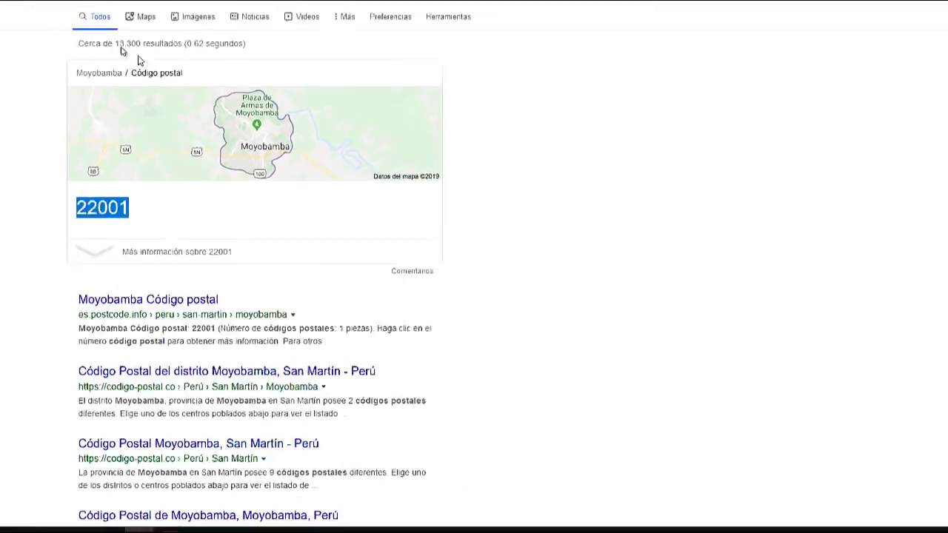
left_click(73, 5)
left_click(412, 242)
key("ctrl+v")
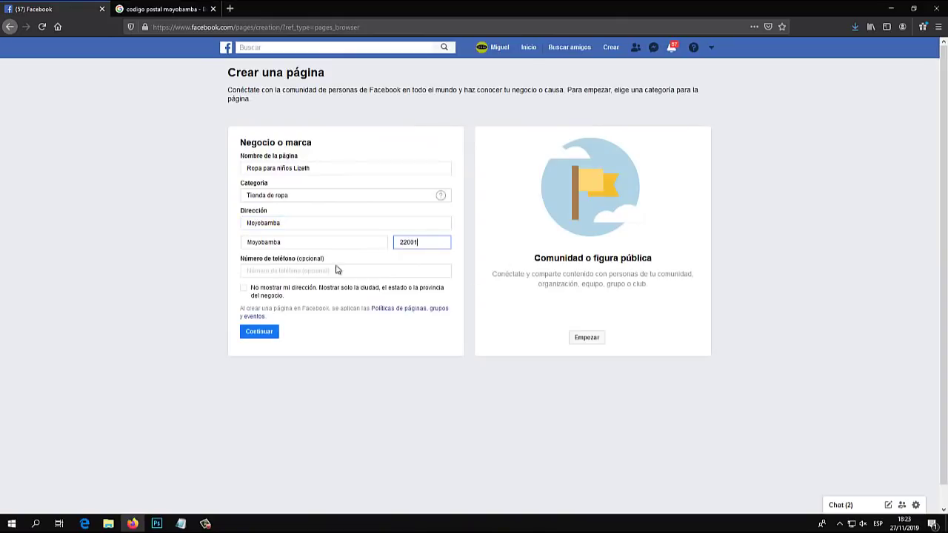
left_click(306, 271)
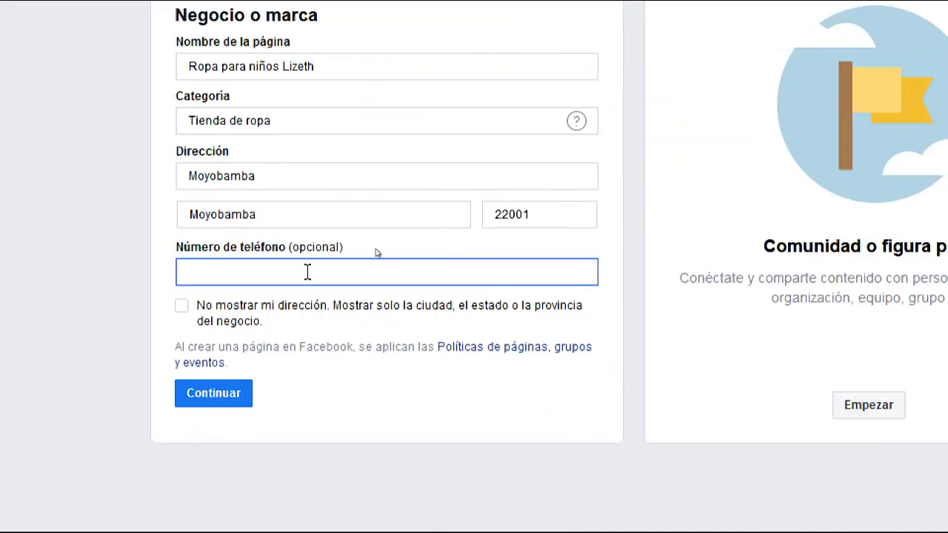
left_click(74, 234)
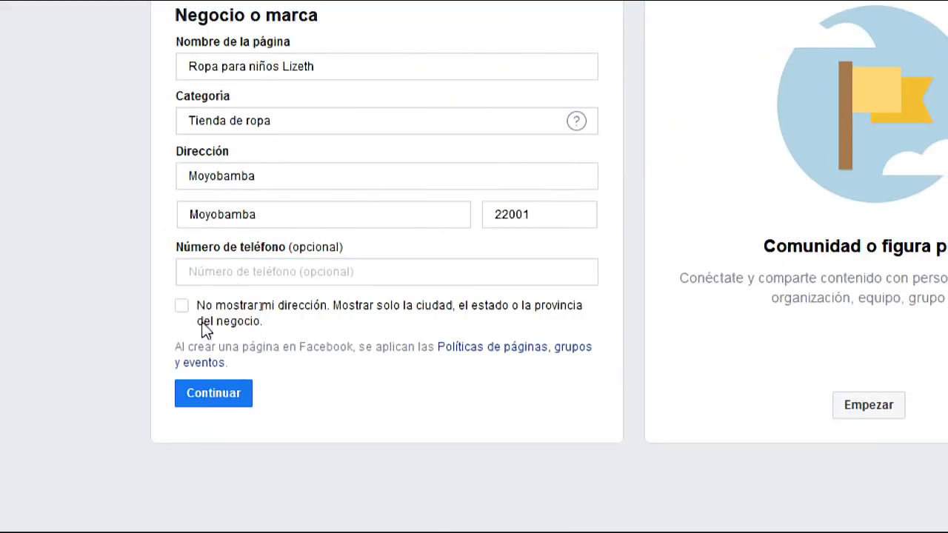
left_click(259, 183)
left_click_drag(274, 173, 161, 176)
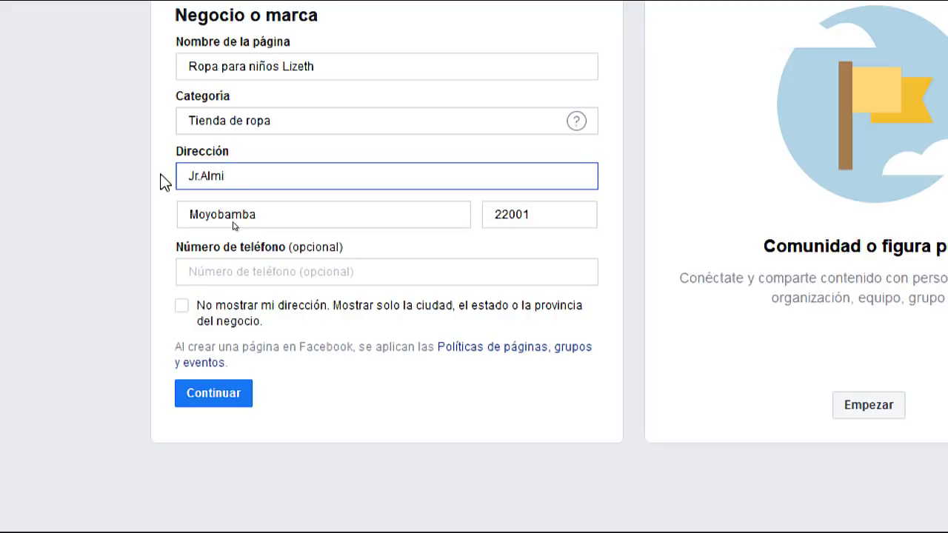
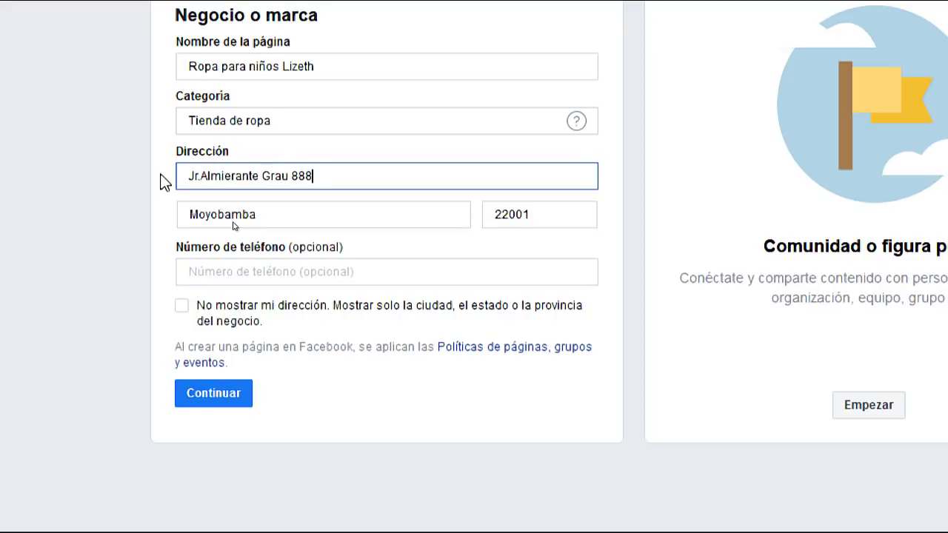
left_click(213, 394)
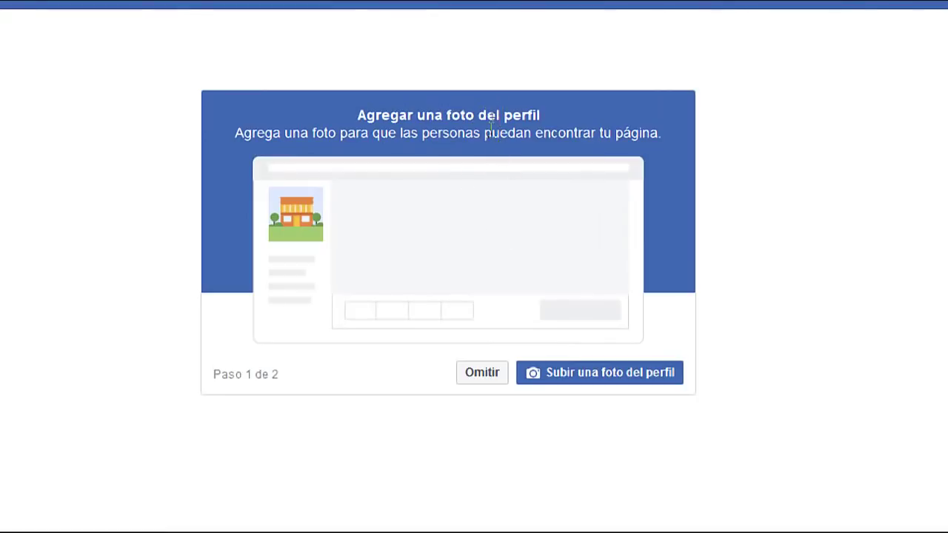
Open Facebook in a second tab and view the personal profile's picture
left_click_drag(446, 115, 527, 115)
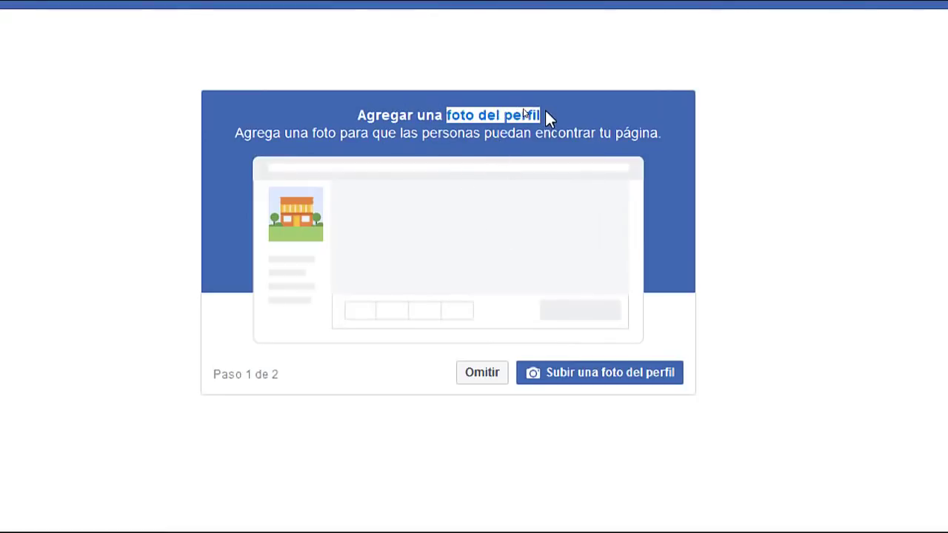
left_click(233, 9)
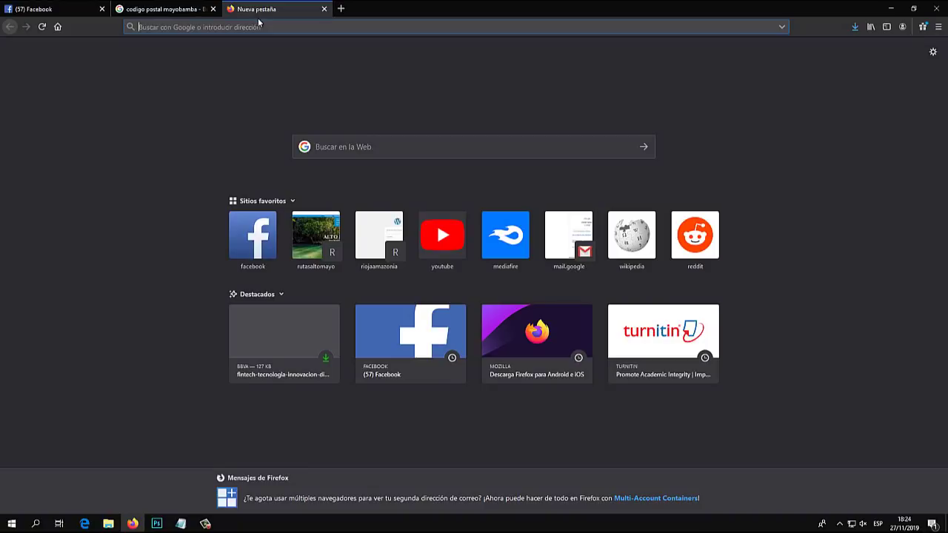
type("facebook.com")
key("Return")
left_click_drag(259, 9, 139, 27)
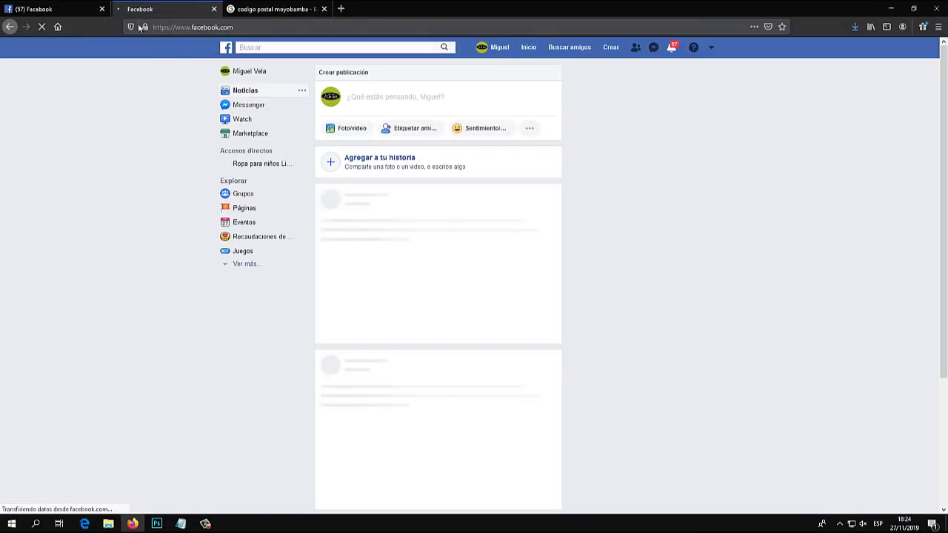
left_click(485, 47)
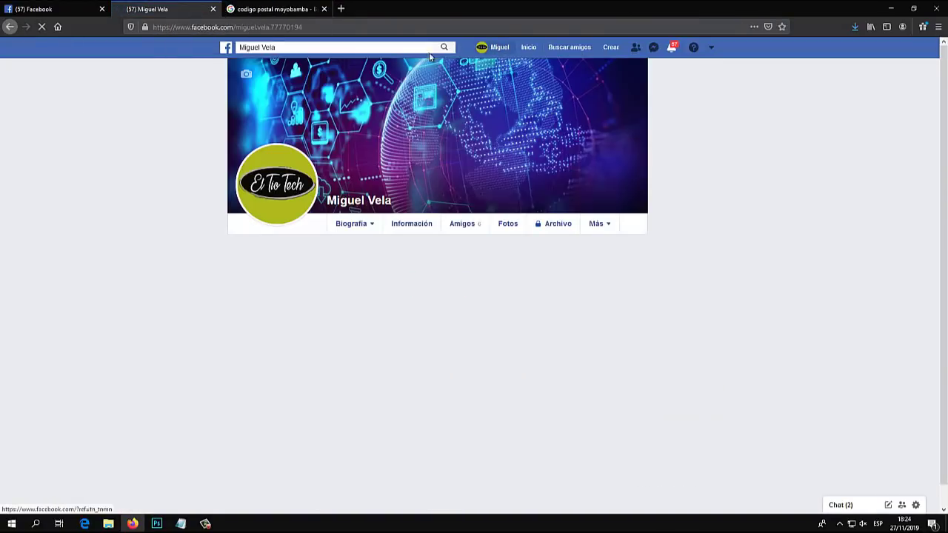
mouse_move(275, 191)
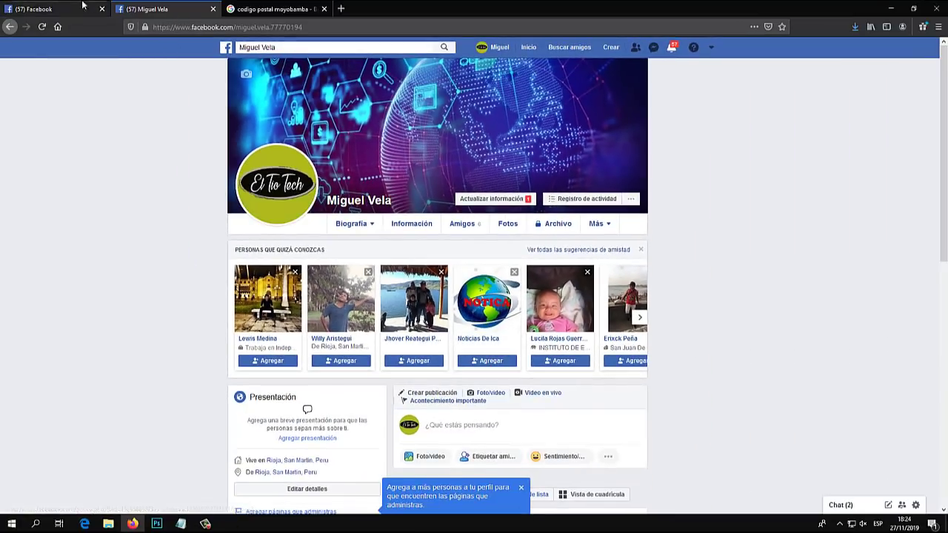
left_click(62, 8)
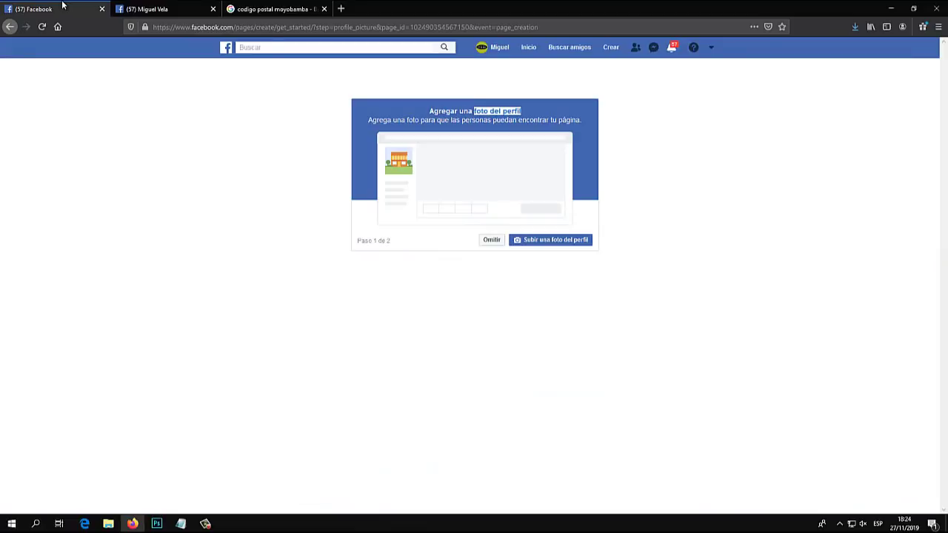
left_click(272, 9)
Search Google Images for 'niño ropa' and preview the PAOLIAN children's outfit photo
left_click(341, 8)
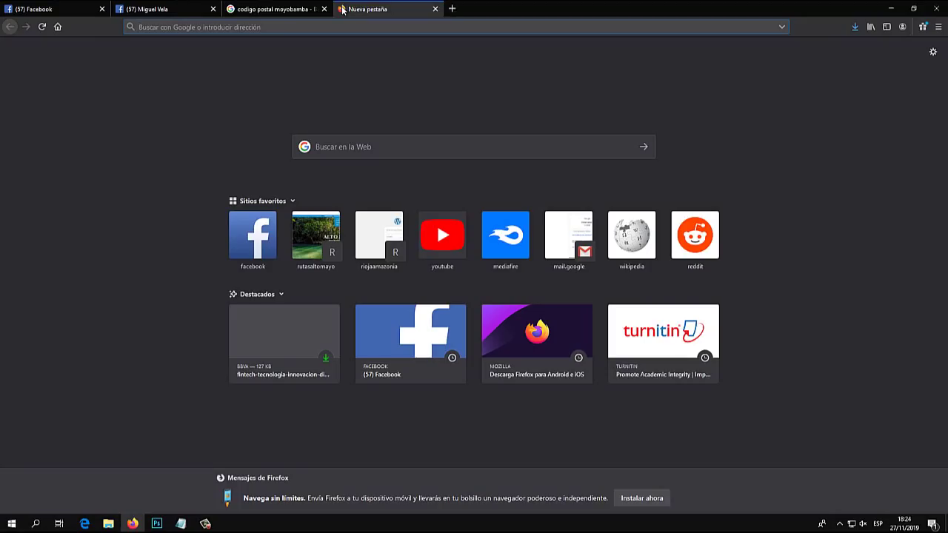
type("google")
key("Return")
left_click_drag(342, 9, 148, 10)
left_click(368, 200)
type("niño ropa")
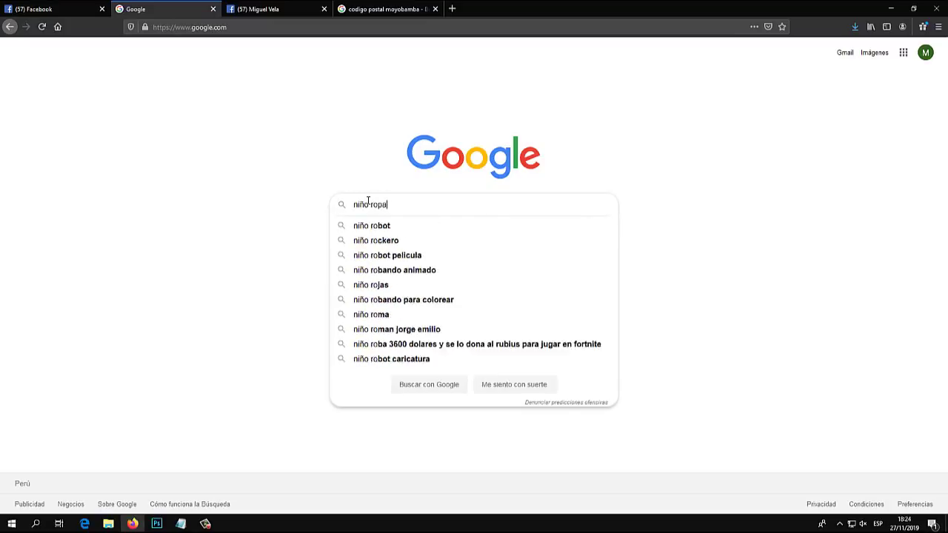
key("Return")
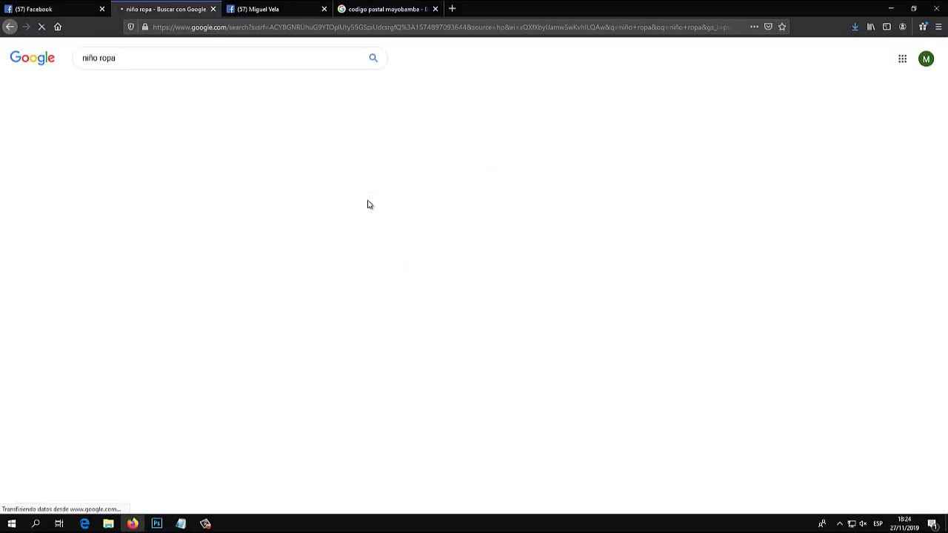
left_click(145, 88)
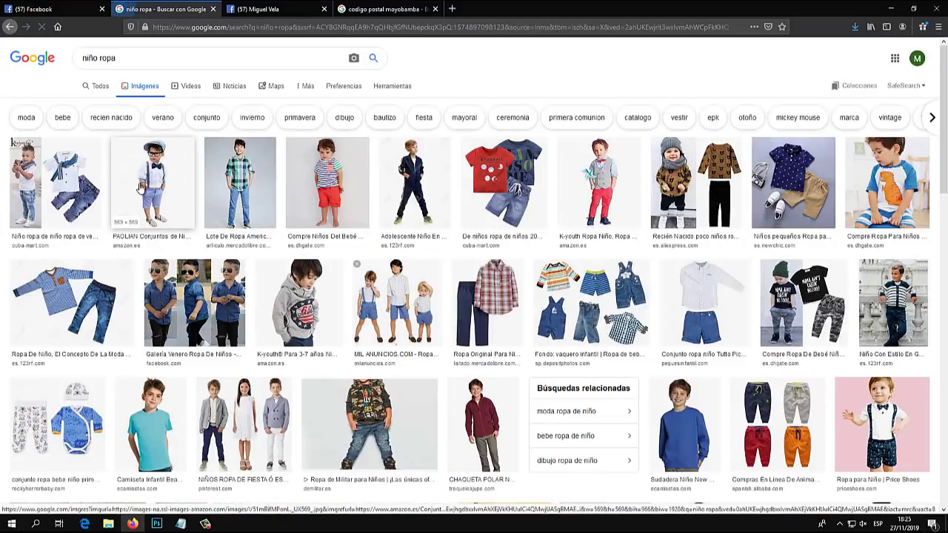
left_click(142, 190)
Save the boy's outfit image to the Desktop as ropa_niño.jpg and return to Facebook
right_click(739, 176)
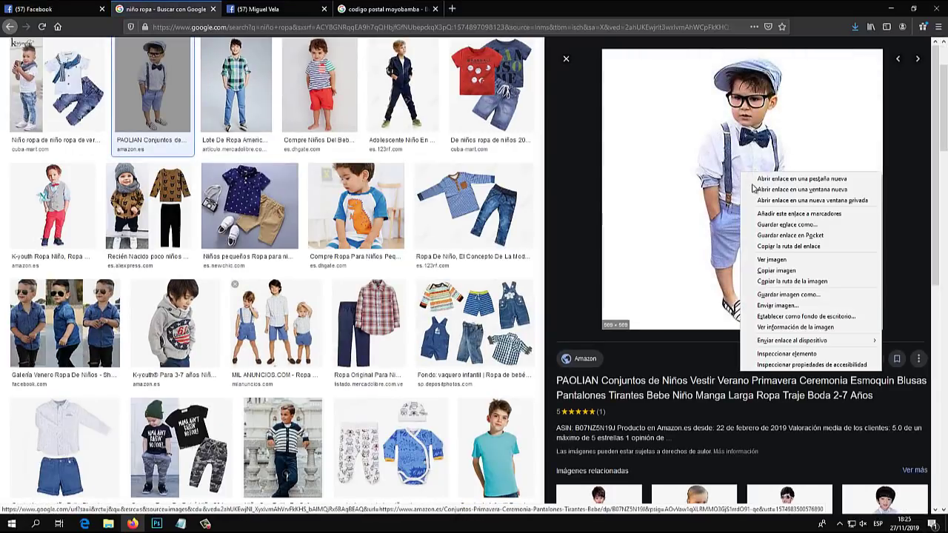
left_click(773, 298)
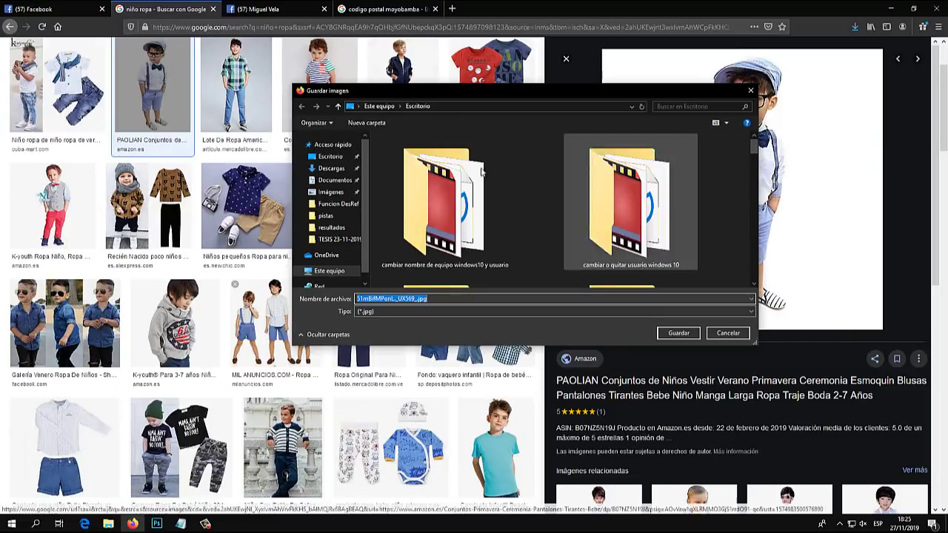
left_click(358, 106)
left_click(367, 120)
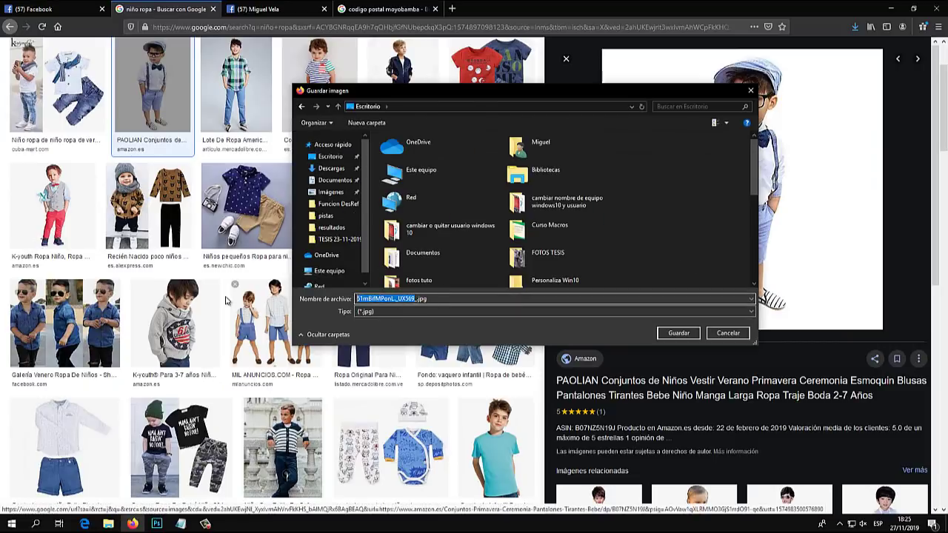
key("BackSpace")
type("ropa_niñ")
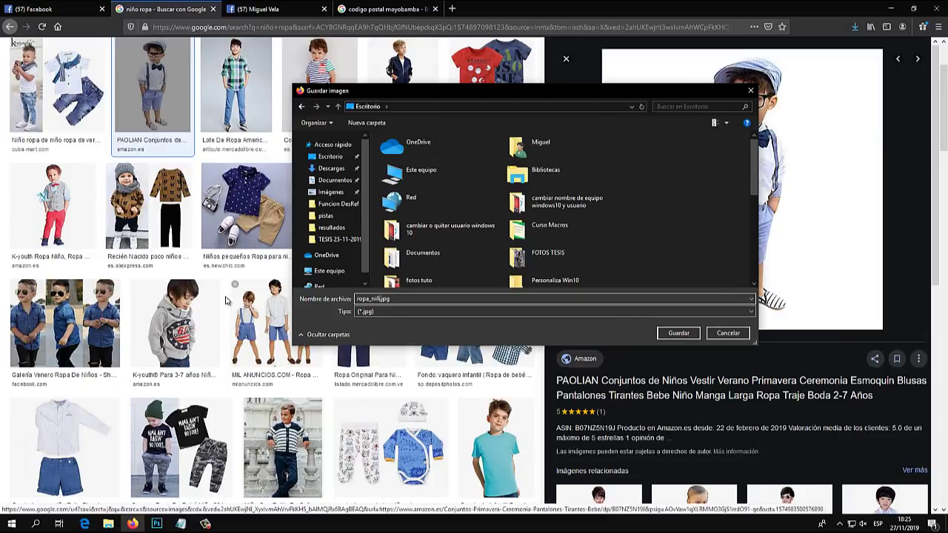
type("o")
key("Return")
left_click(55, 8)
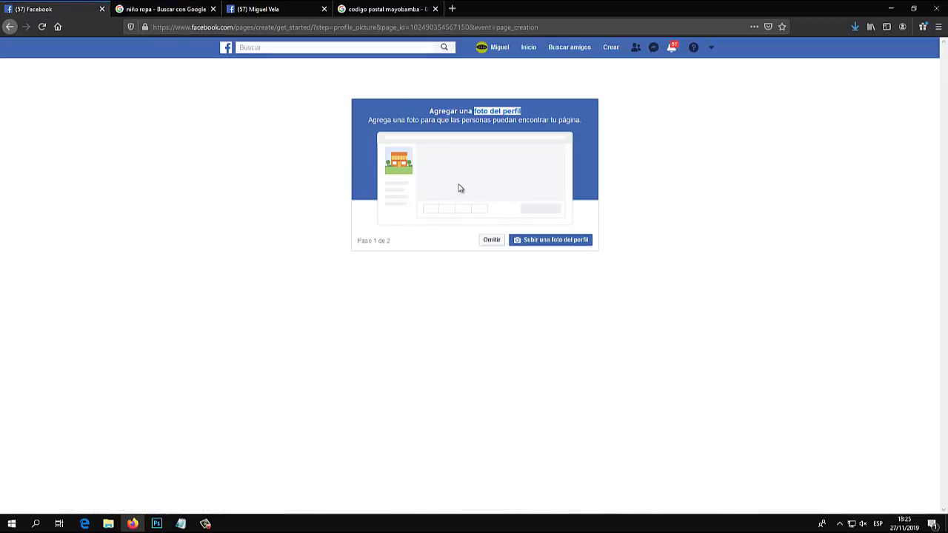
Pick ropa_niño.jpg from the Desktop as the page's profile picture
left_click(546, 242)
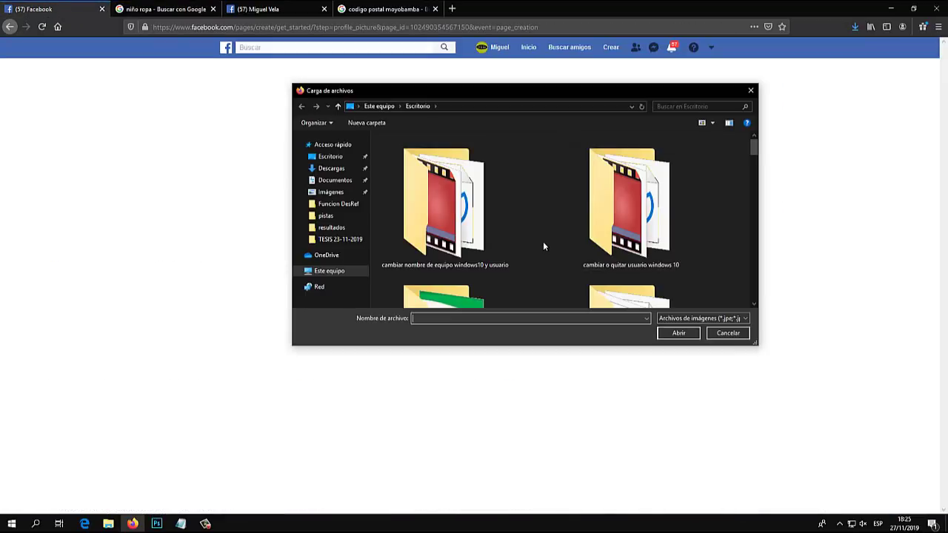
scroll(440, 215, "down", 5)
left_click(450, 238)
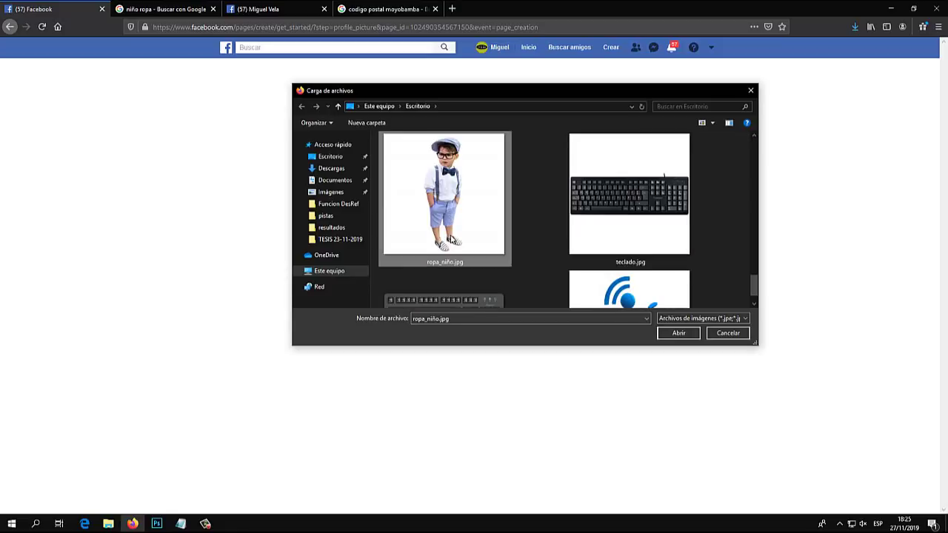
double_click(445, 196)
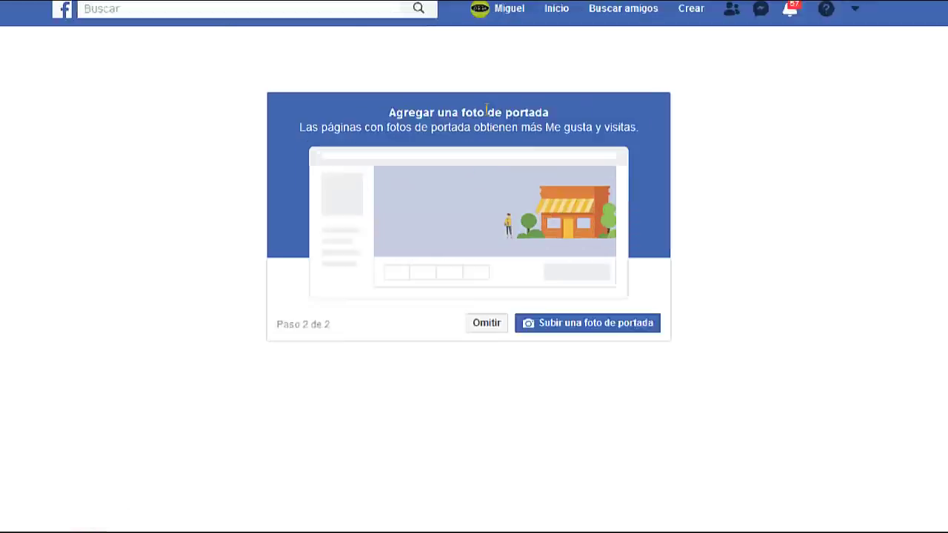
Reach the Agregar una foto de portada step, then return to the Google Images tab
left_click_drag(367, 115, 520, 116)
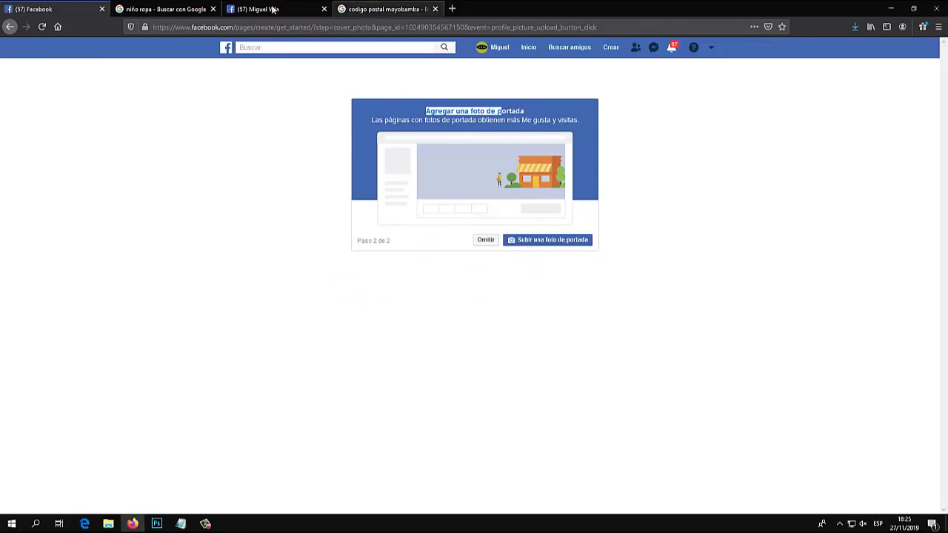
left_click(161, 8)
Search Google Images for 'ropa niño banner' and preview the Pipolin banner
scroll(182, 57, "up", 3)
left_click_drag(167, 62, 24, 59)
key("BackSpace")
type("ropa ni")
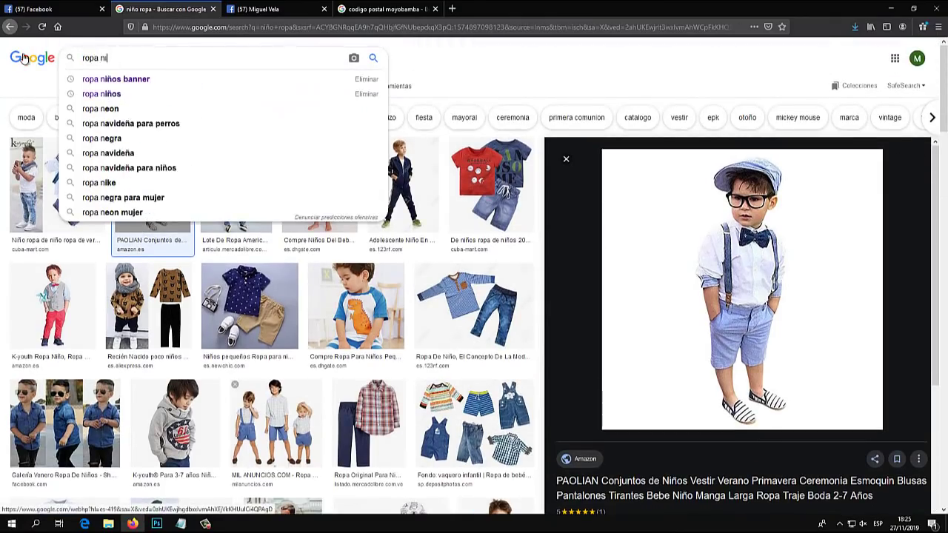
type("ño banner")
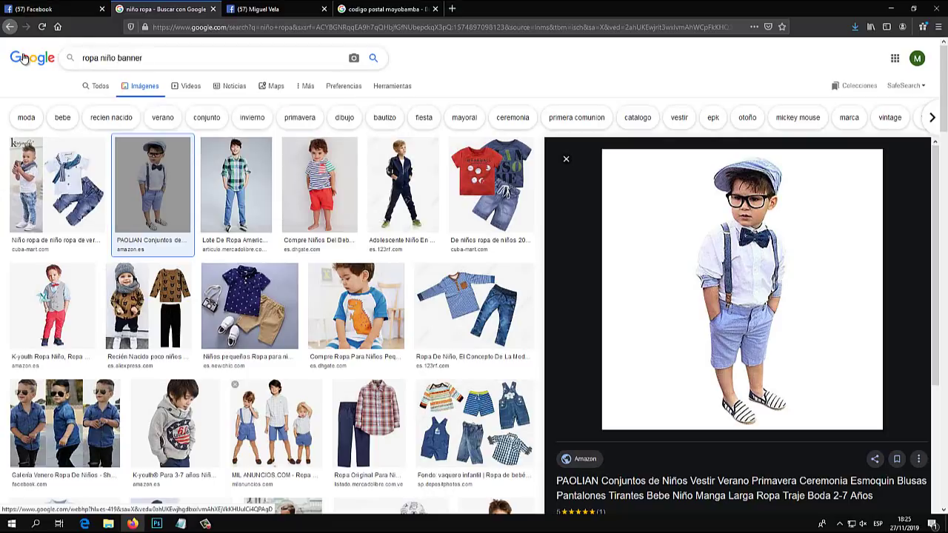
key("Return")
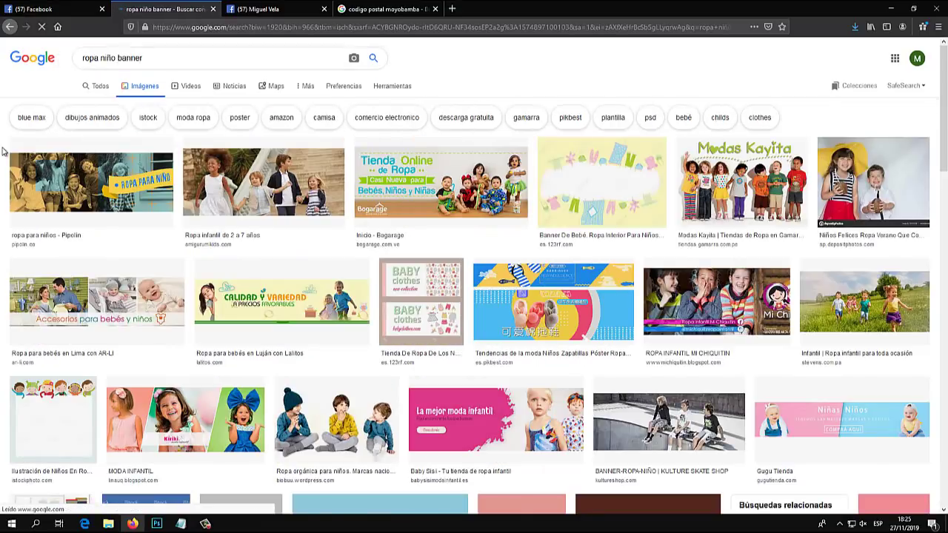
left_click(90, 176)
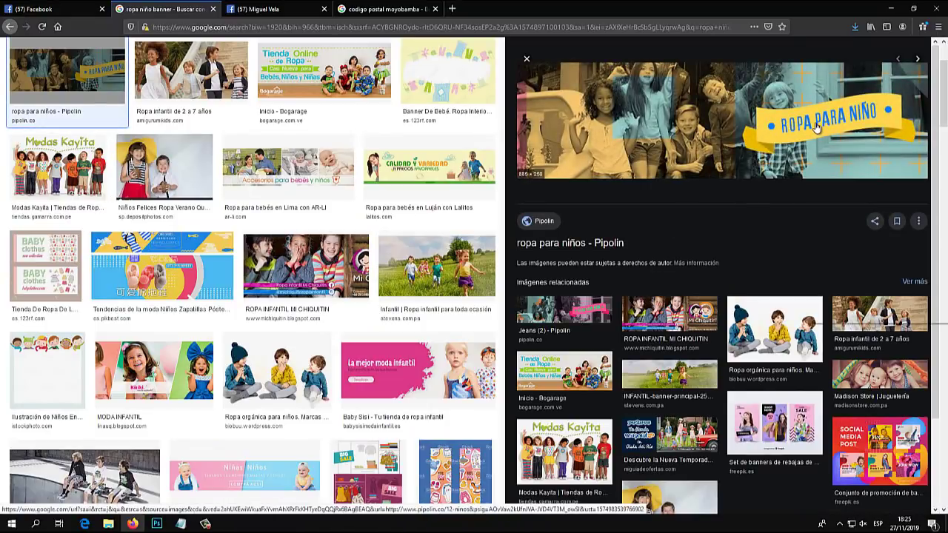
Save the banner to the Desktop as BannerNiños.jpg and return to the Facebook tab
right_click(811, 125)
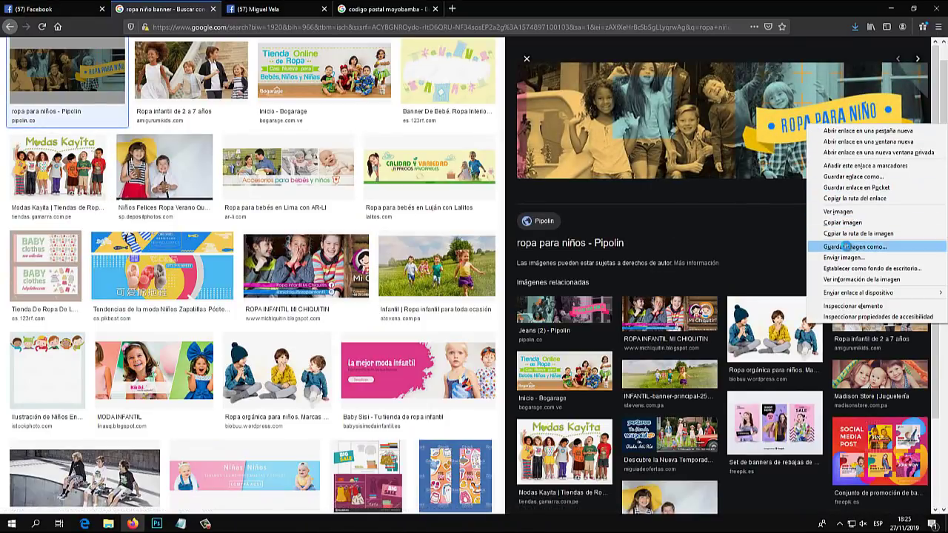
left_click(853, 246)
left_click(357, 107)
left_click(356, 107)
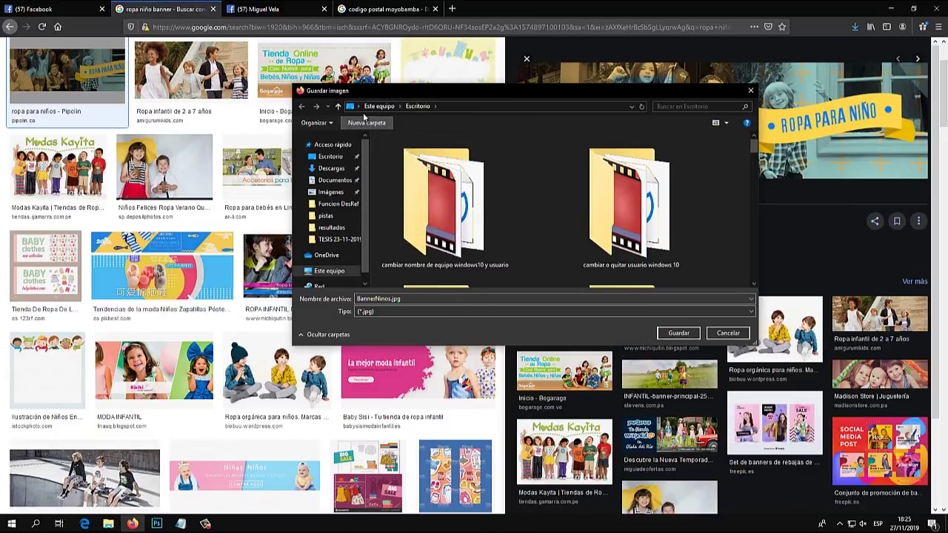
left_click(356, 106)
left_click(370, 116)
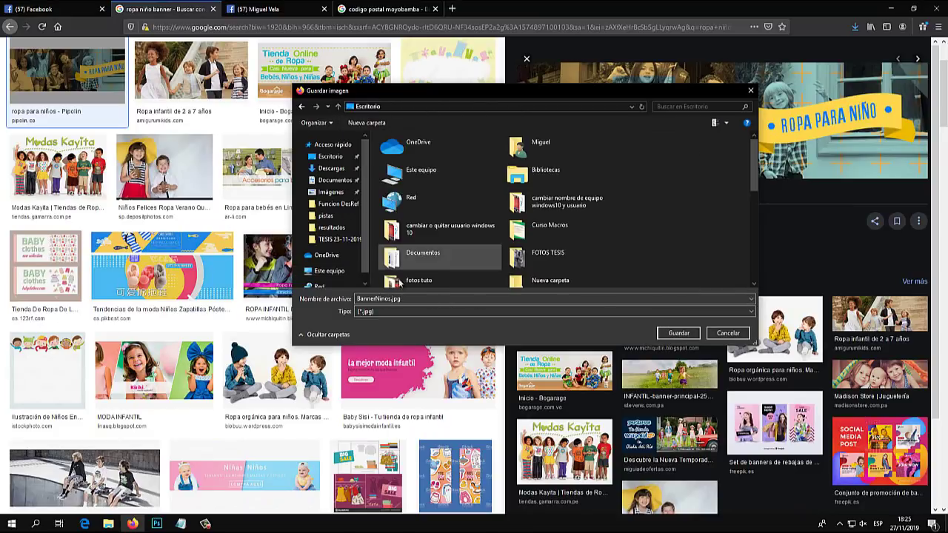
left_click(390, 299)
left_click_drag(390, 298, 305, 301)
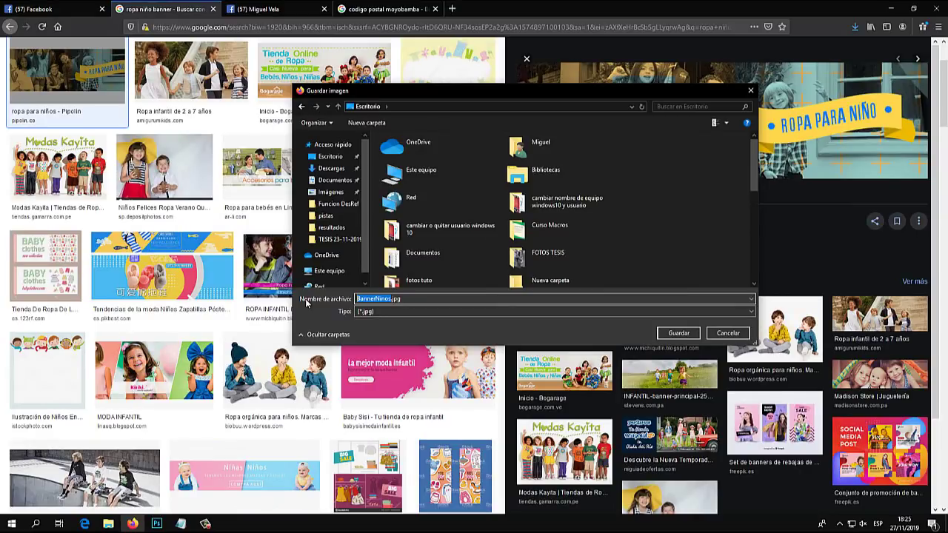
type("banner")
key("Return")
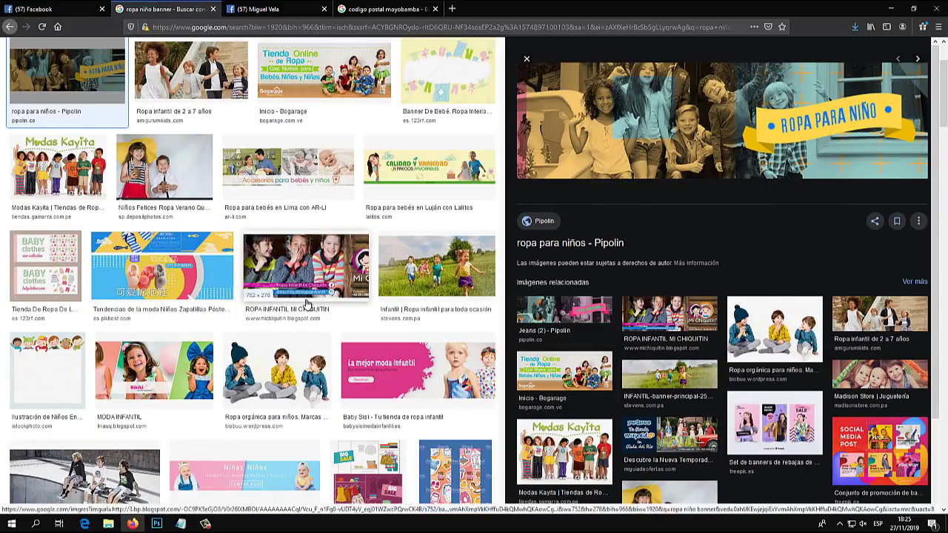
left_click(91, 8)
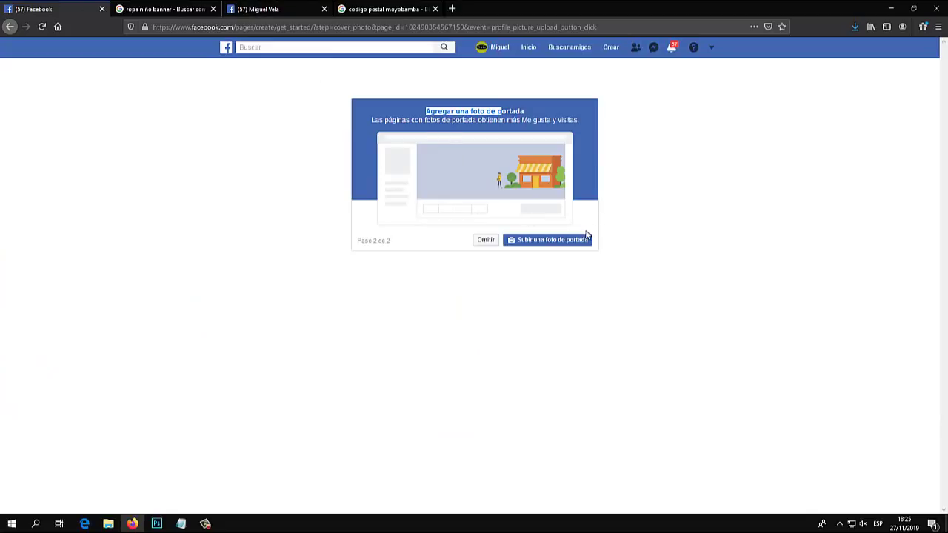
Upload portada.jpg from the Desktop as the cover photo and dismiss the advertising tip
left_click(627, 228)
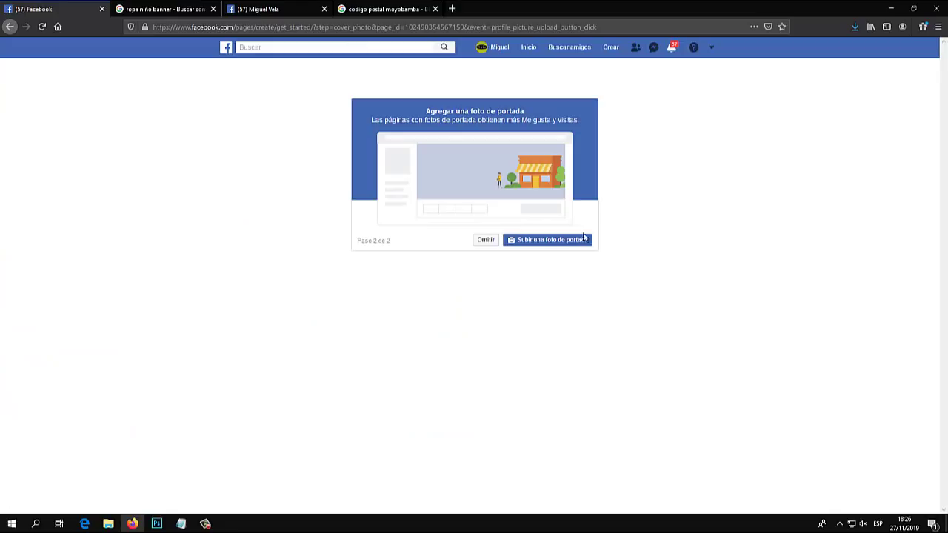
left_click(565, 244)
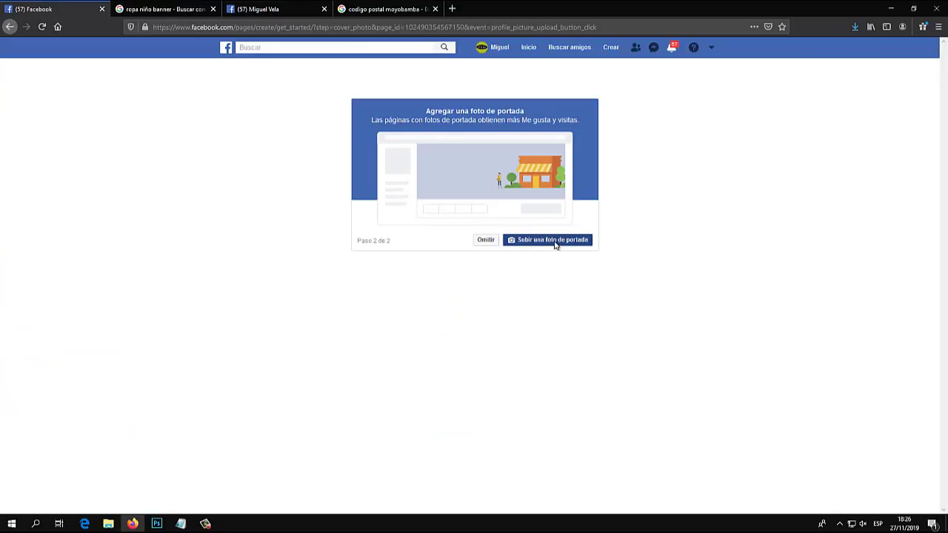
left_click(358, 107)
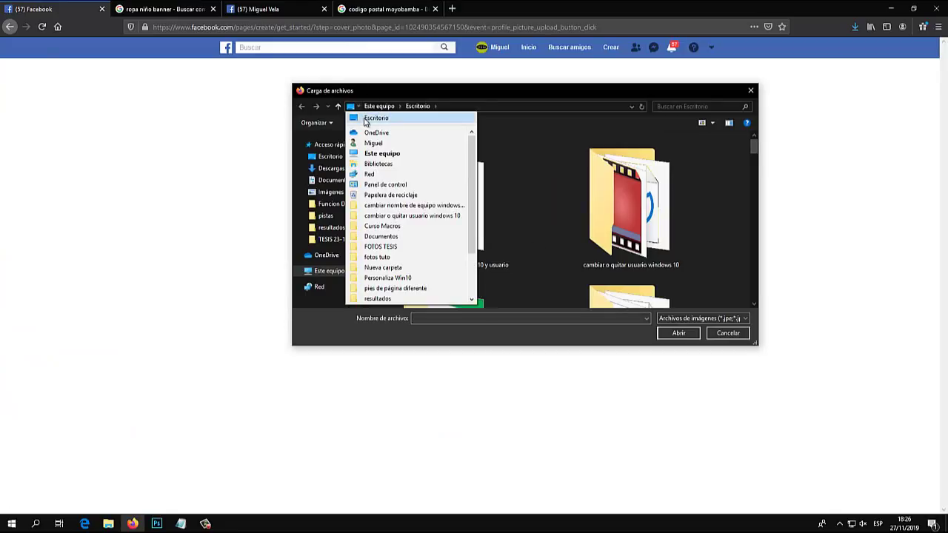
left_click(380, 118)
scroll(459, 252, "down", 5)
left_click(426, 244)
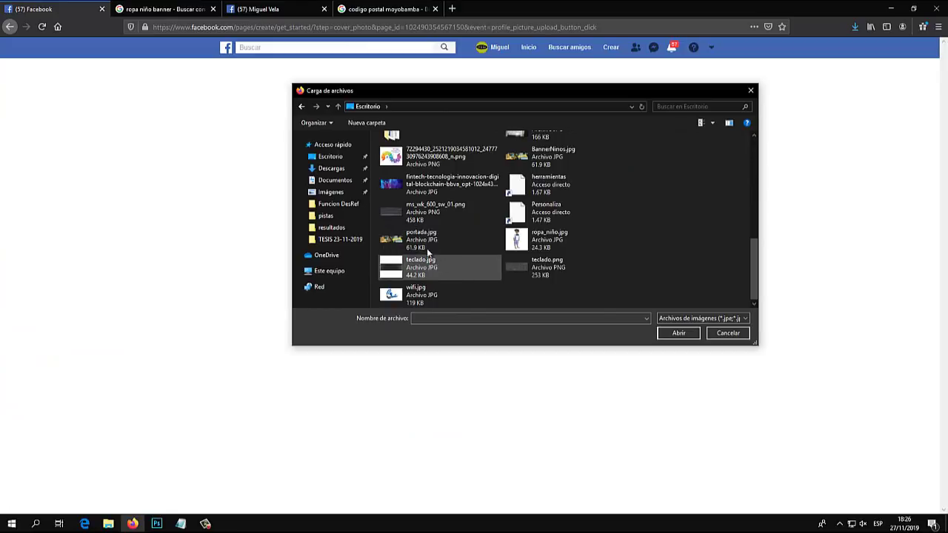
double_click(419, 240)
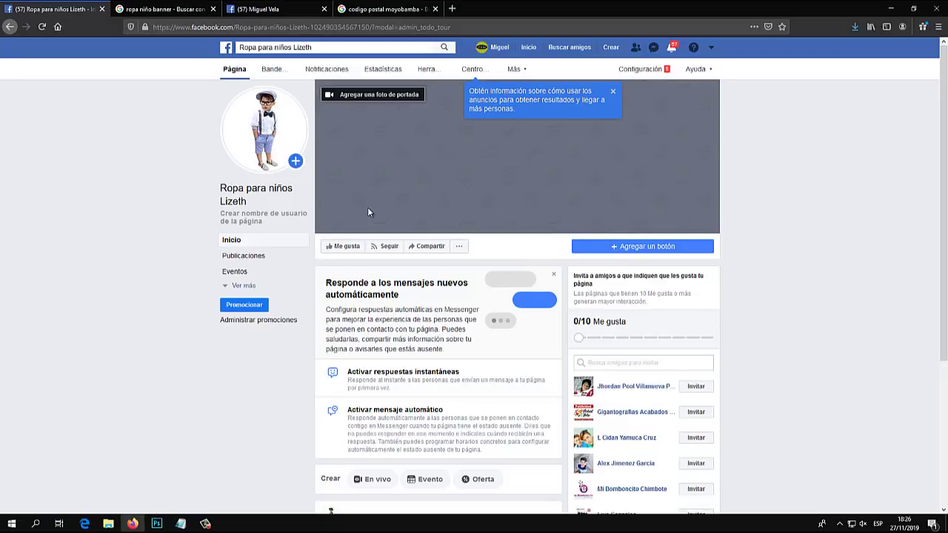
left_click(613, 94)
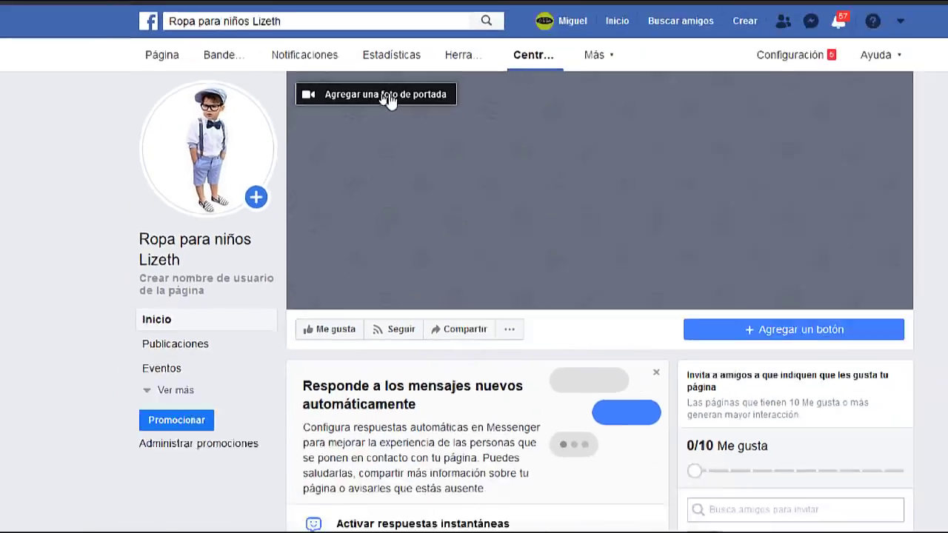
Choose the ROPA PARA NIÑO banner from the Fotos de portada album and save it as cover
left_click(374, 97)
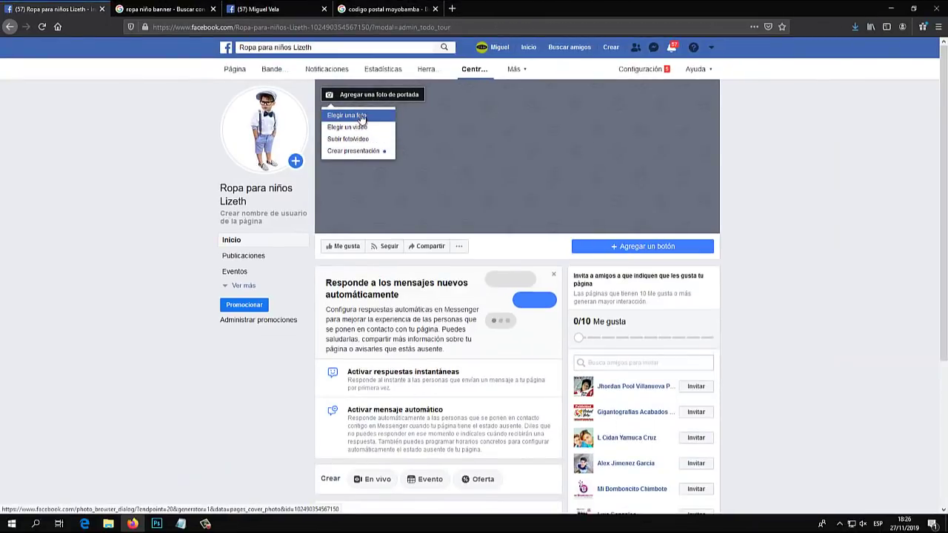
left_click(362, 116)
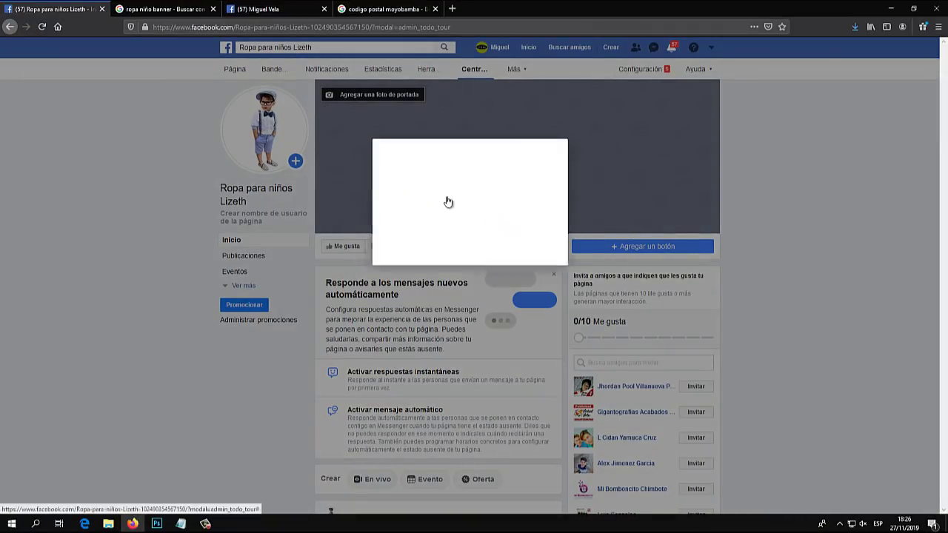
left_click(423, 182)
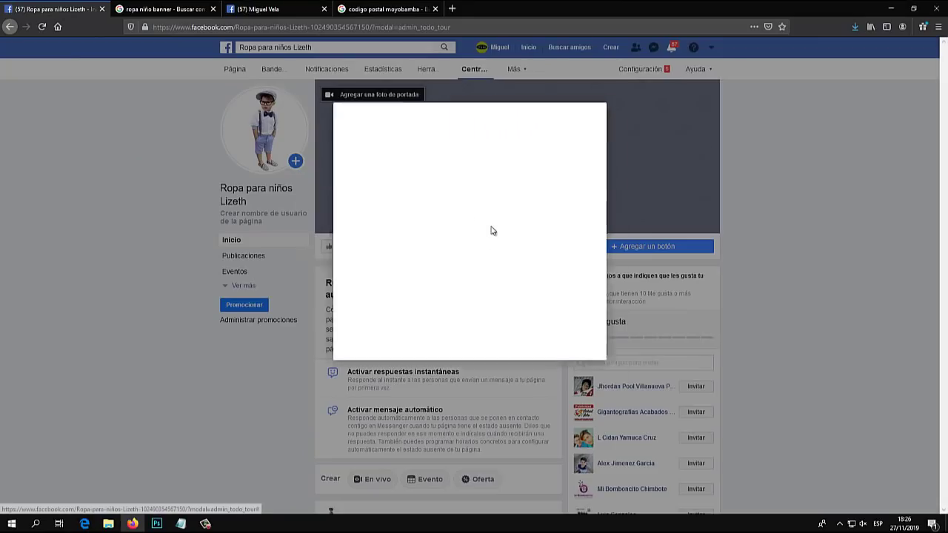
left_click(350, 148)
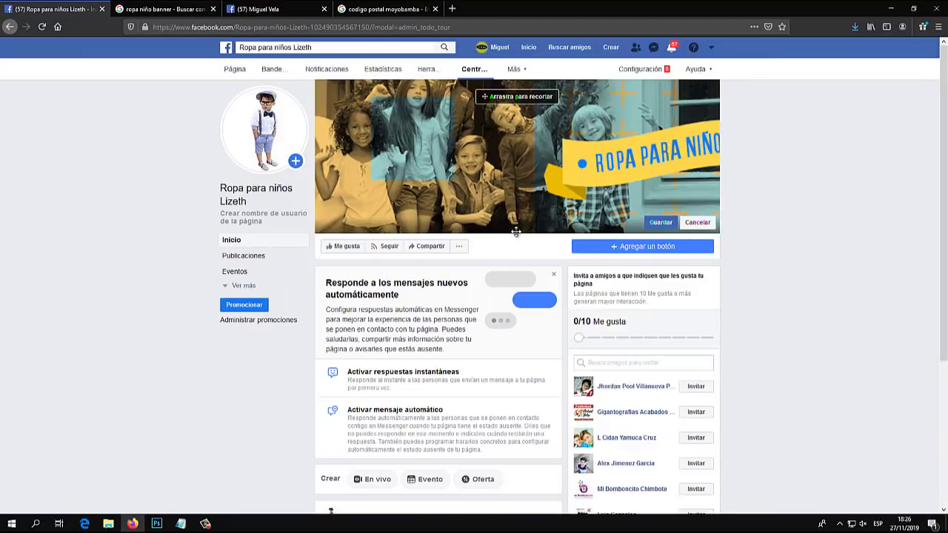
left_click(661, 222)
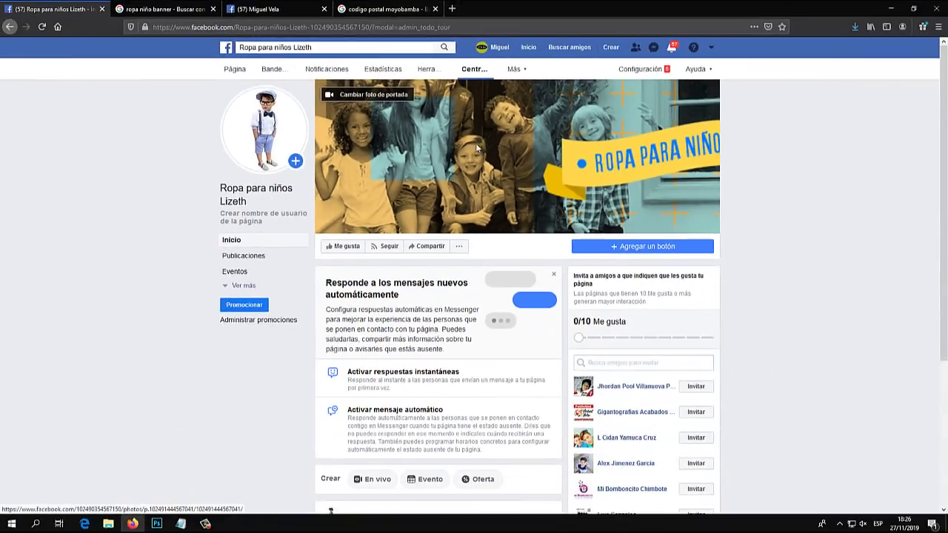
Upload portada.jpg from Escritorio as the cover photo, drag it into position and save
left_click(418, 120)
left_click(393, 101)
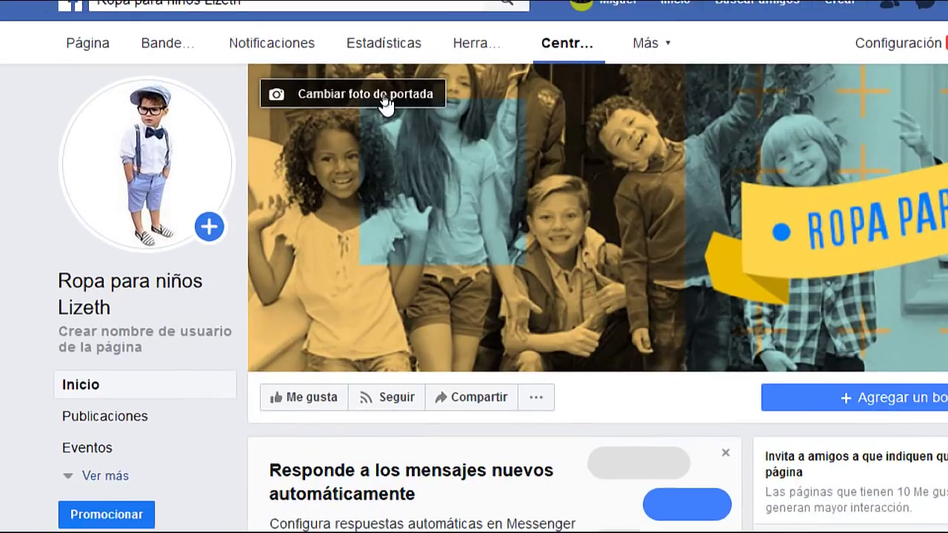
left_click(382, 100)
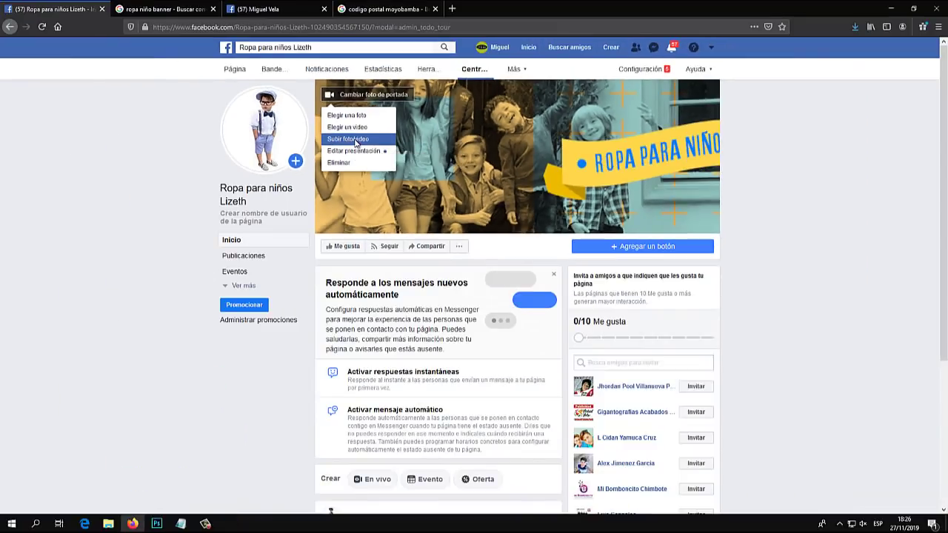
left_click(327, 184)
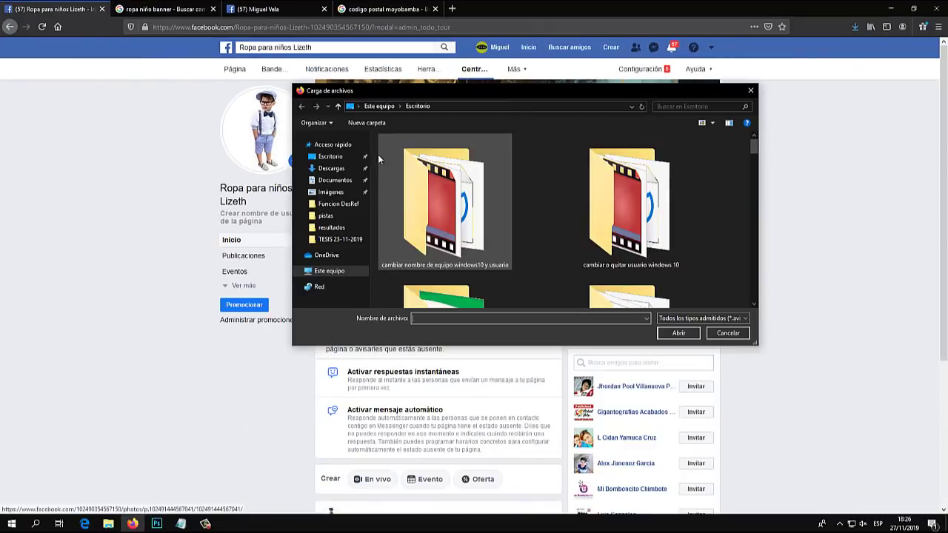
left_click(358, 106)
left_click(372, 121)
scroll(574, 217, "down", 5)
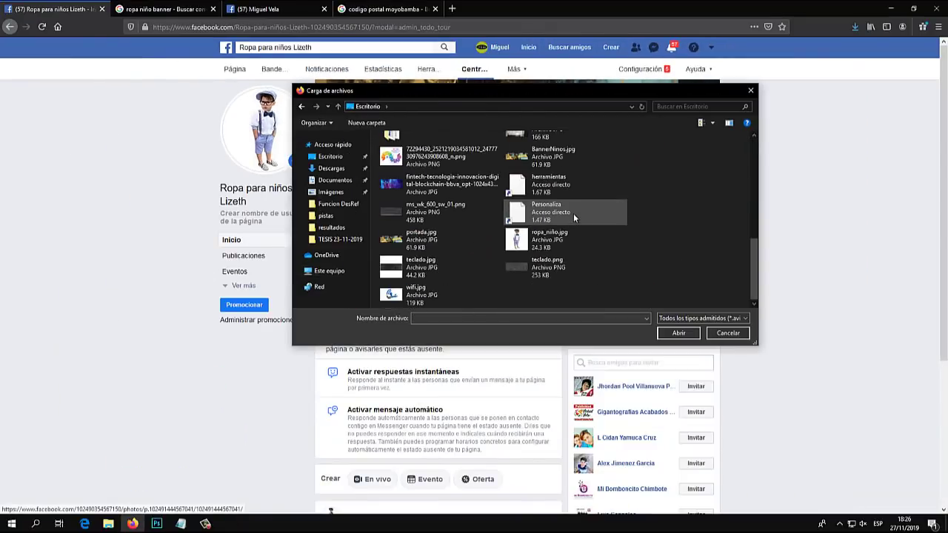
double_click(442, 239)
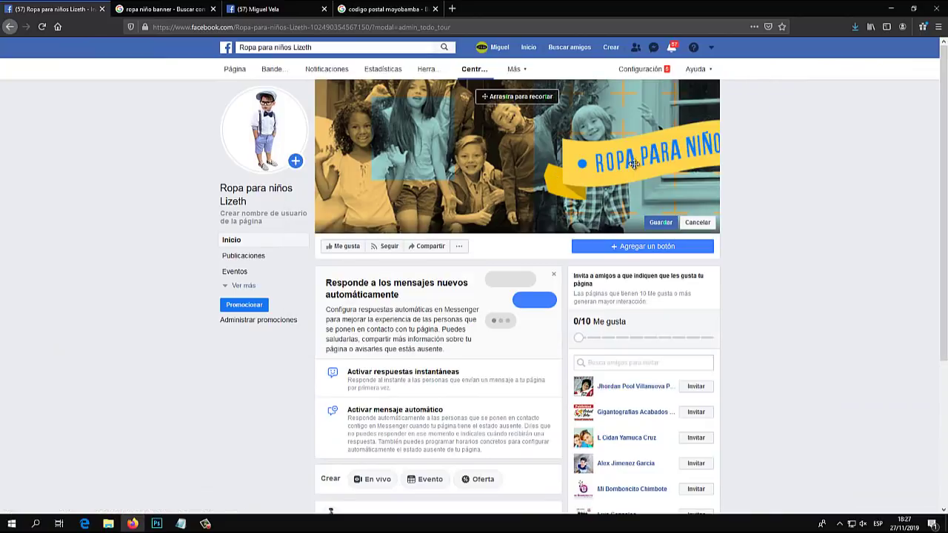
left_click_drag(634, 164, 497, 164)
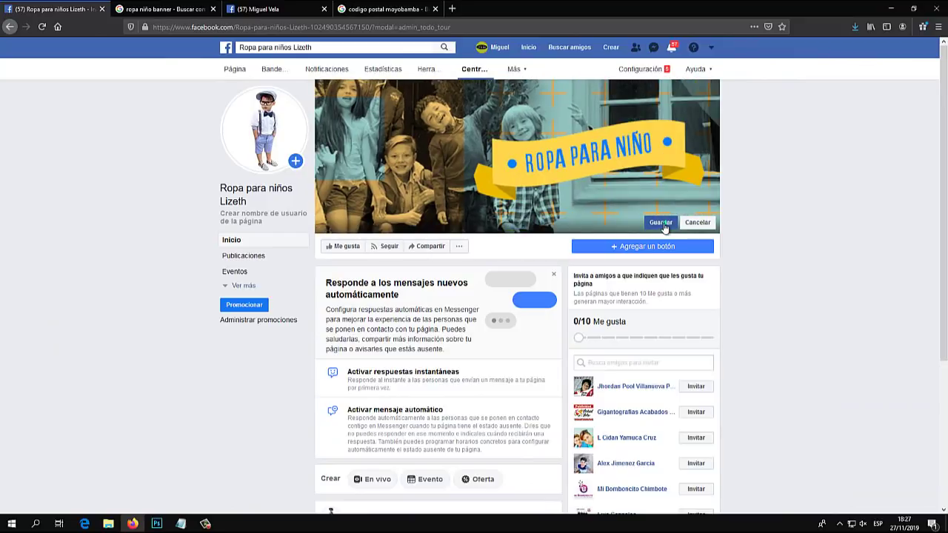
left_click(660, 223)
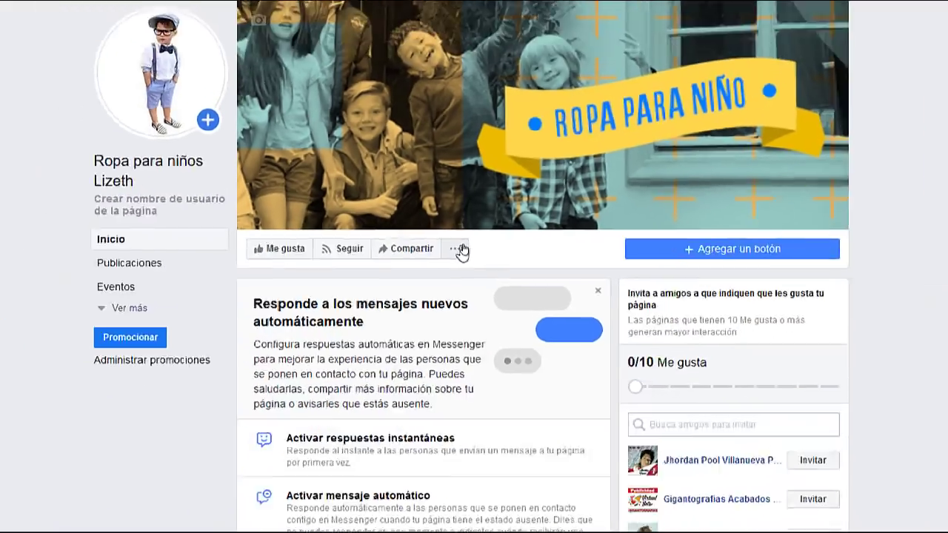
Open the page's Editar información editor from the extra options menu
left_click(462, 247)
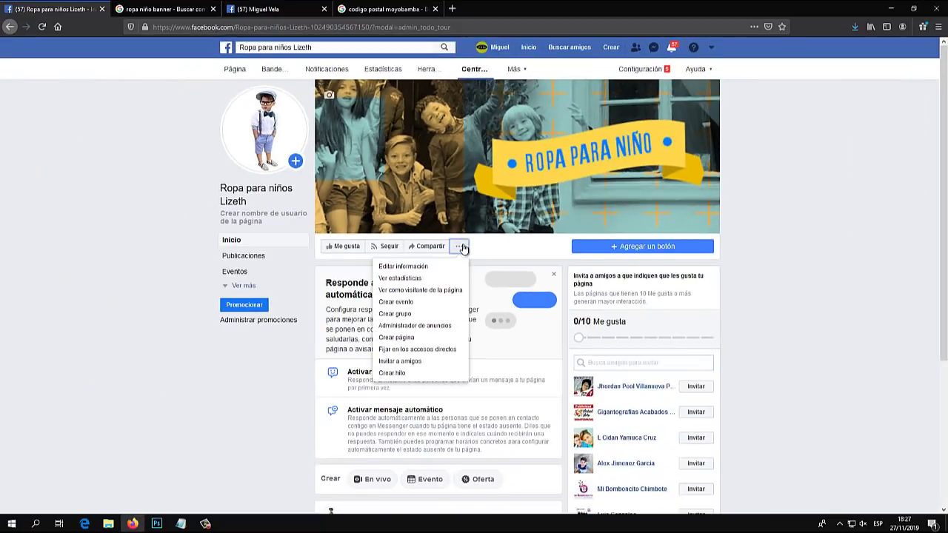
left_click(462, 247)
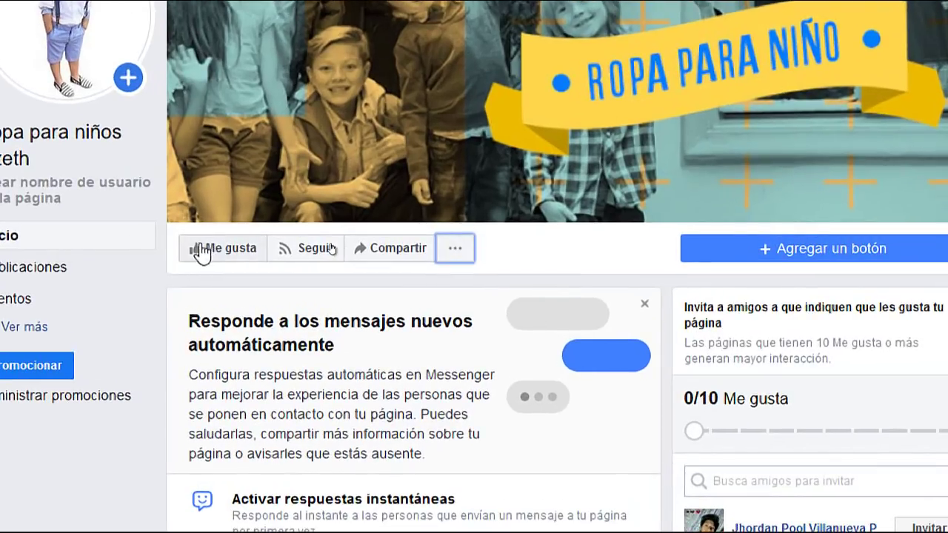
left_click(456, 251)
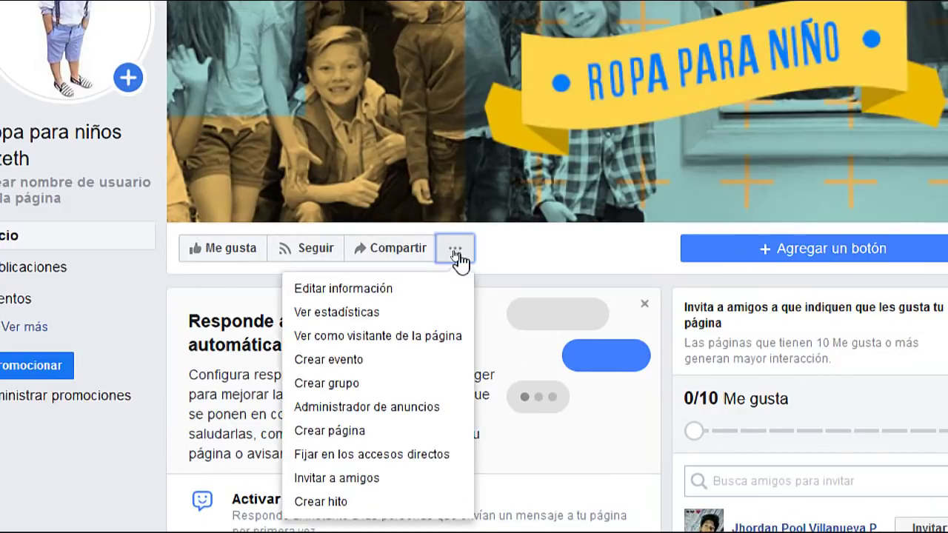
left_click(367, 296)
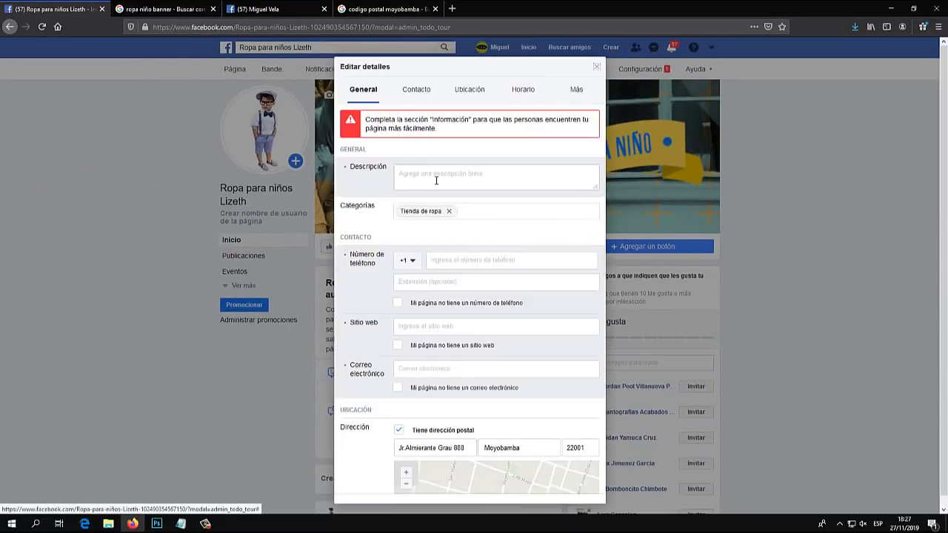
Write the description 'En esta tienda se vende ropa para niños importada a bajos precios al por mayor y menor.' and save
left_click(435, 178)
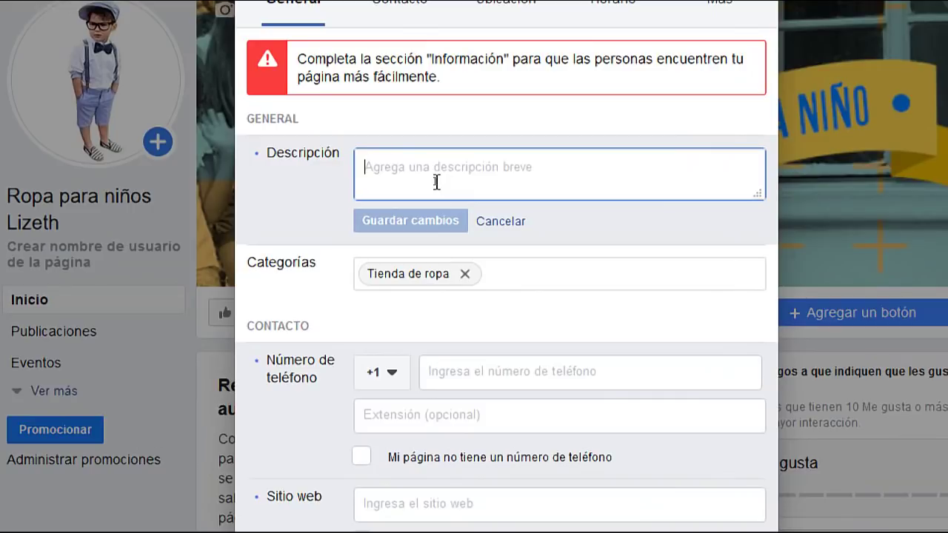
type("En esta ")
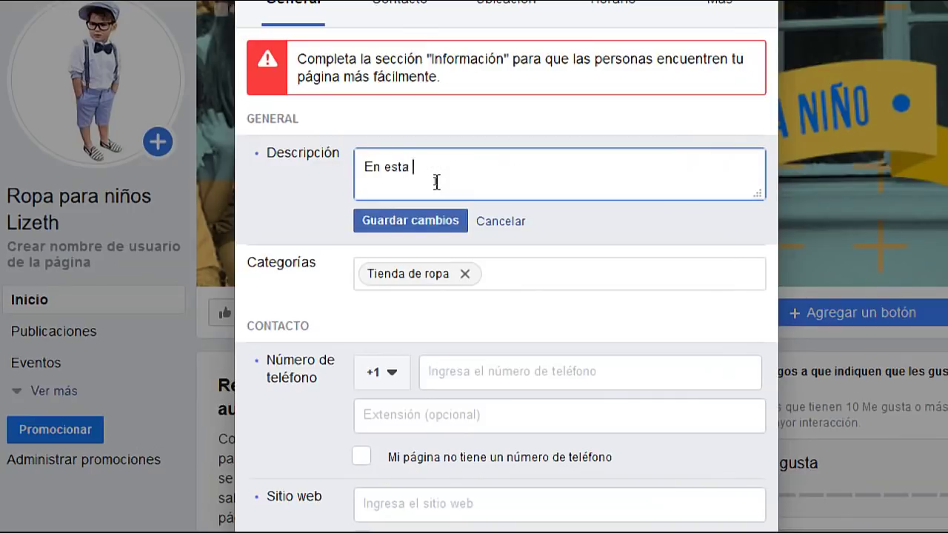
type("tienda se vende r")
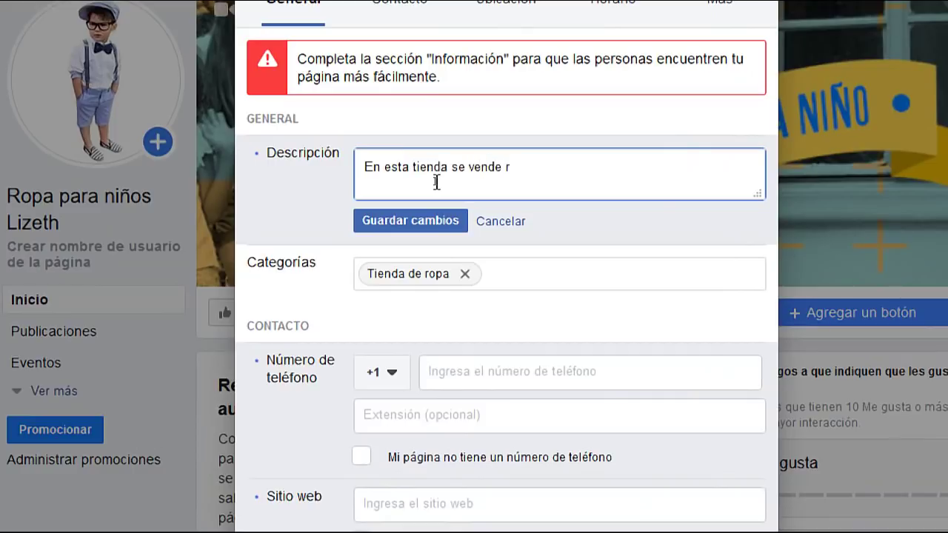
type("opa para niños ")
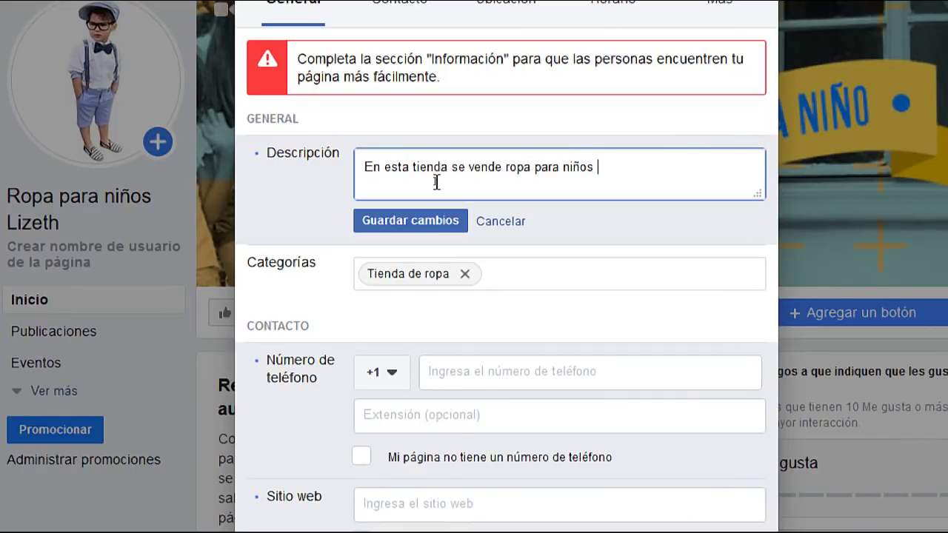
type("importada")
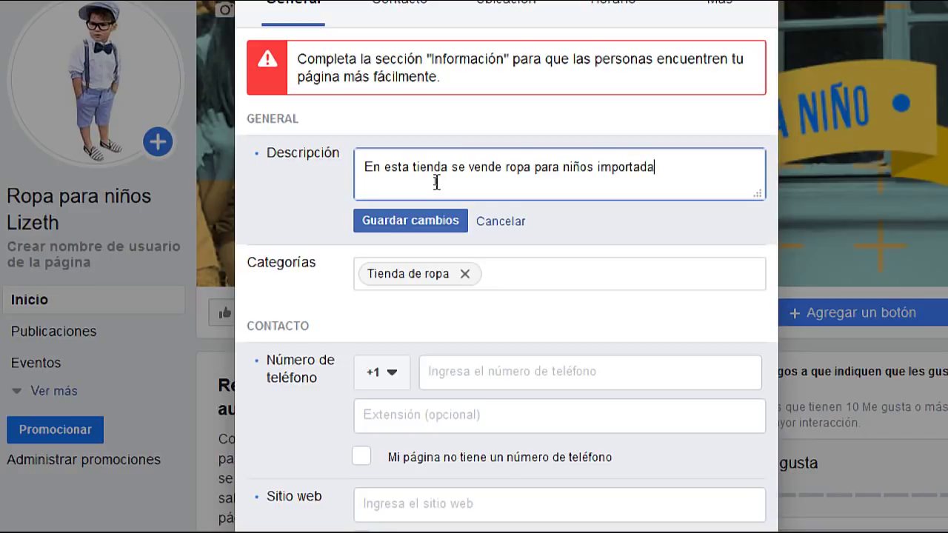
type(" a bajos presc")
key("BackSpace")
key("BackSpace")
type("cios")
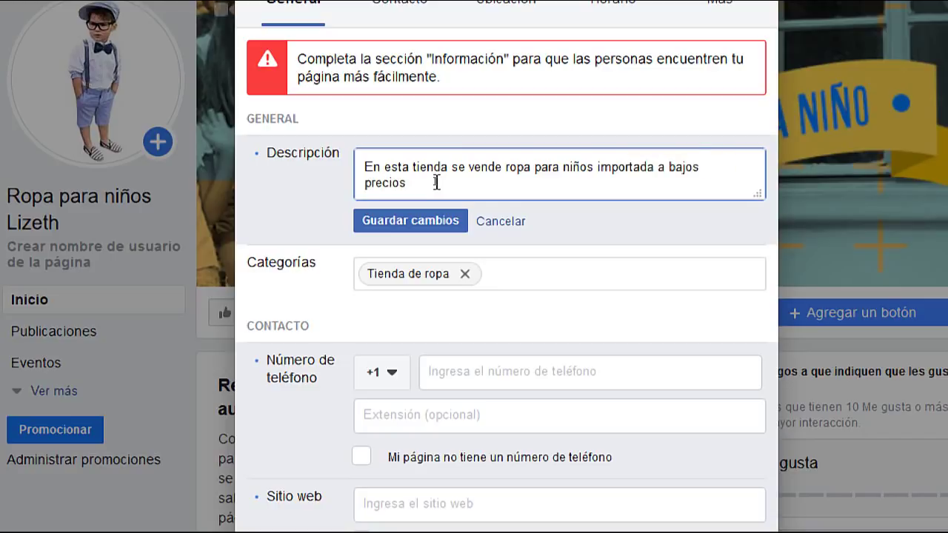
type(" al por mayor y menor.")
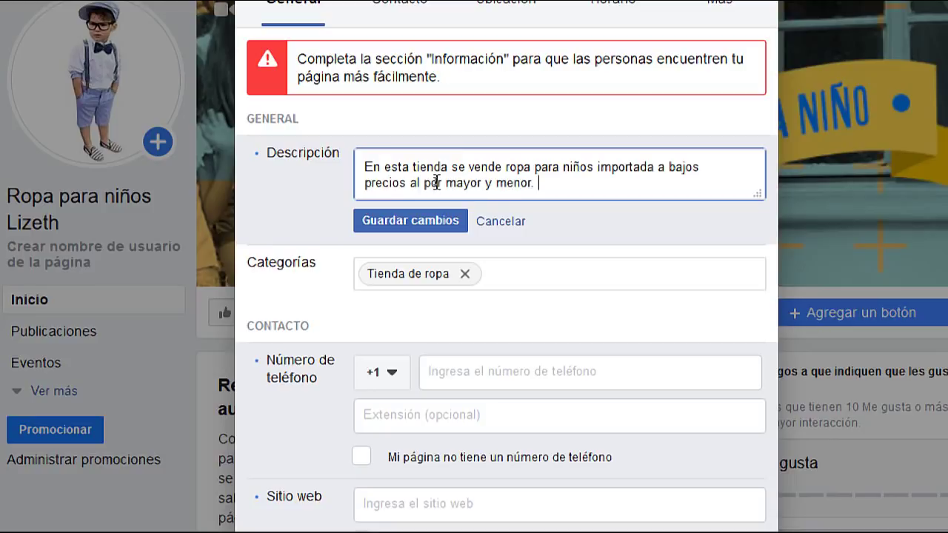
left_click(418, 225)
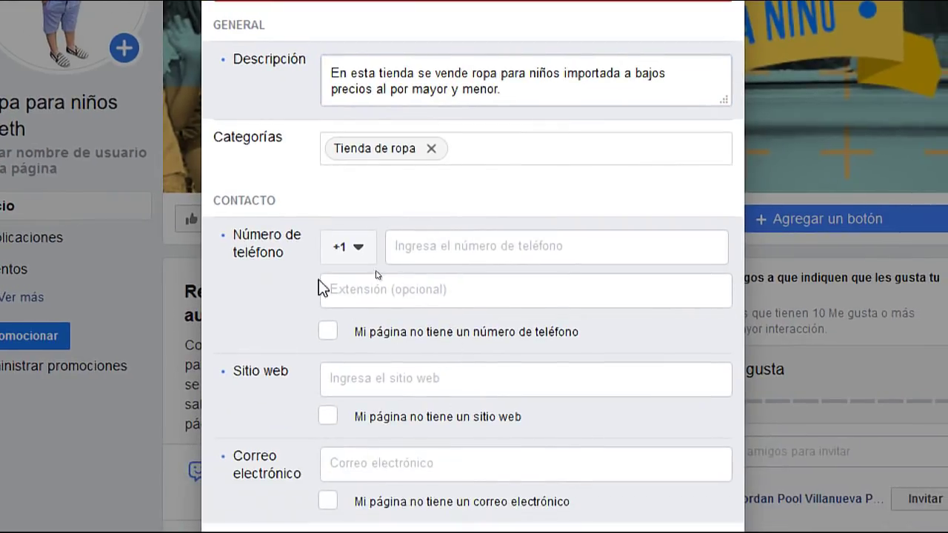
Choose the Perú +51 country code, enter the shop's phone number and save it
left_click(354, 253)
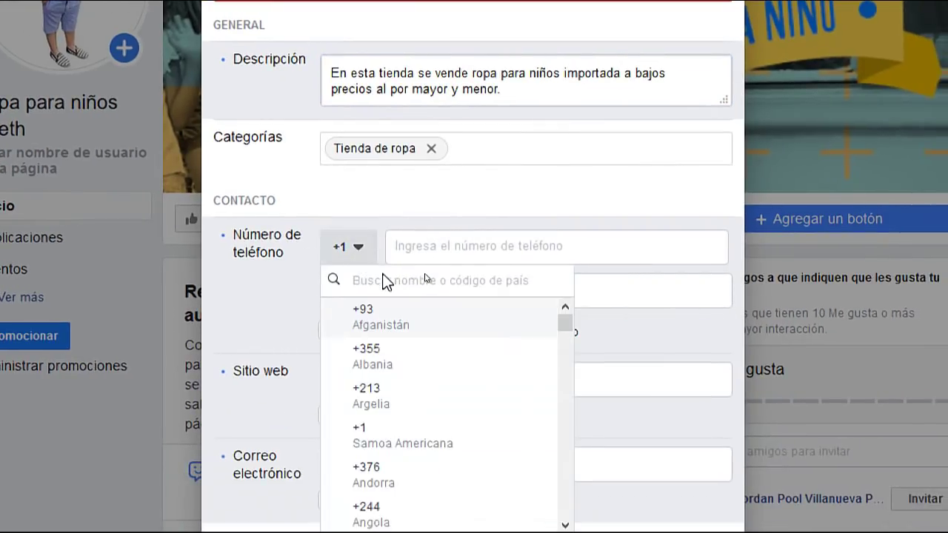
type("peru")
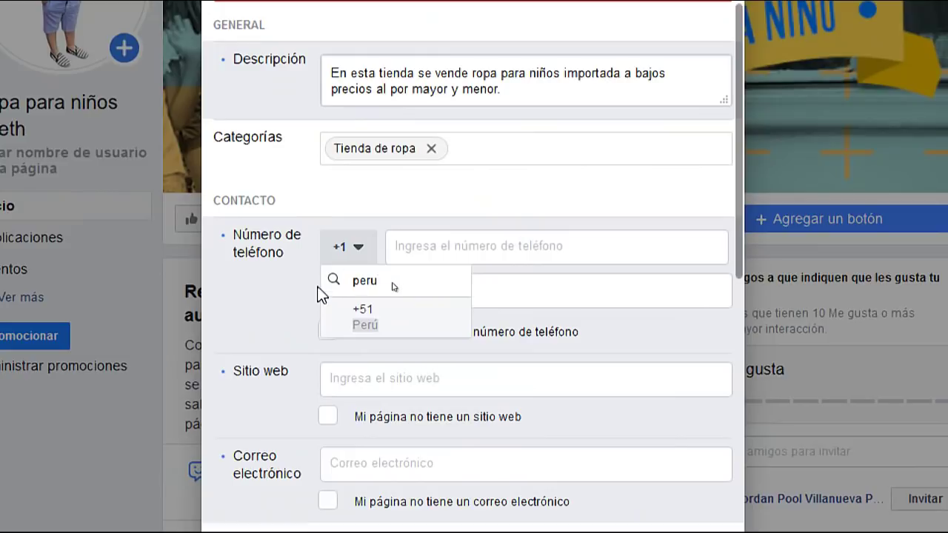
left_click(366, 326)
left_click(436, 248)
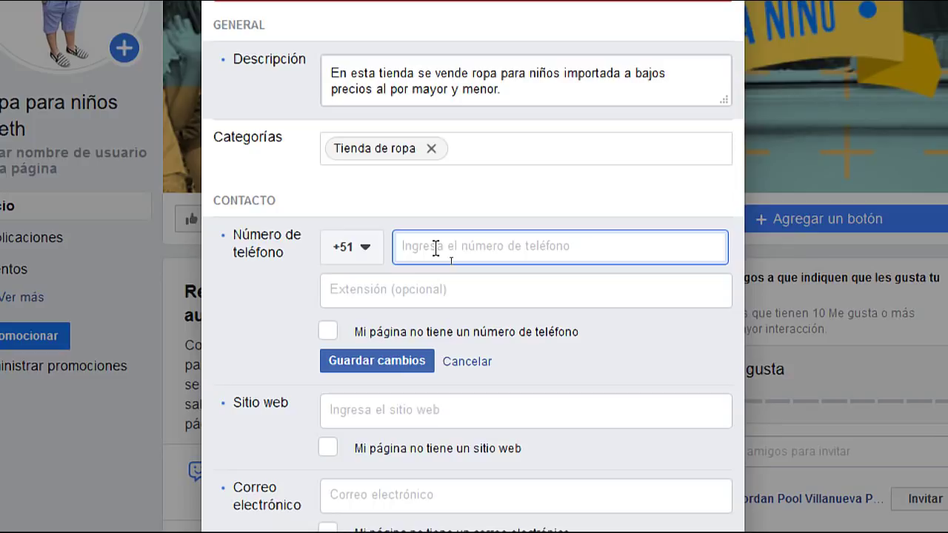
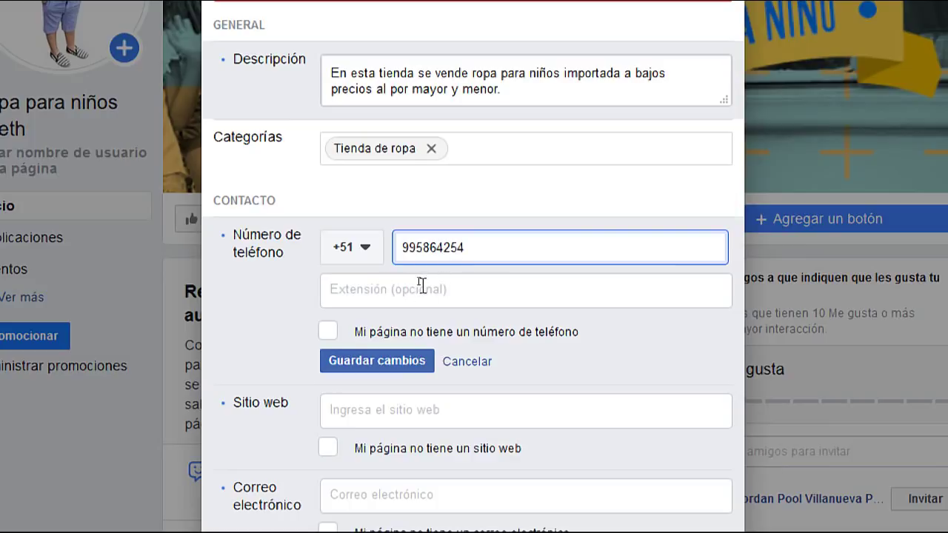
left_click(374, 366)
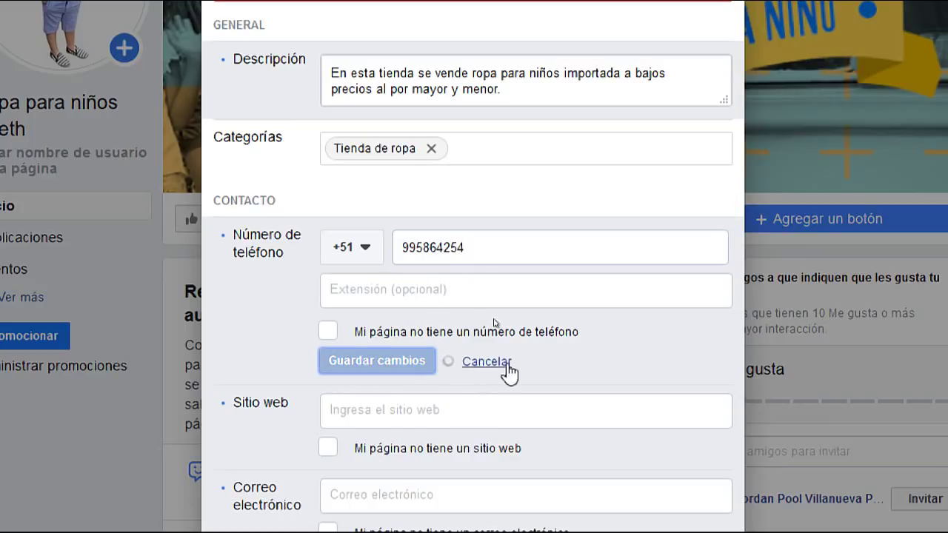
scroll(544, 358, "down", 3)
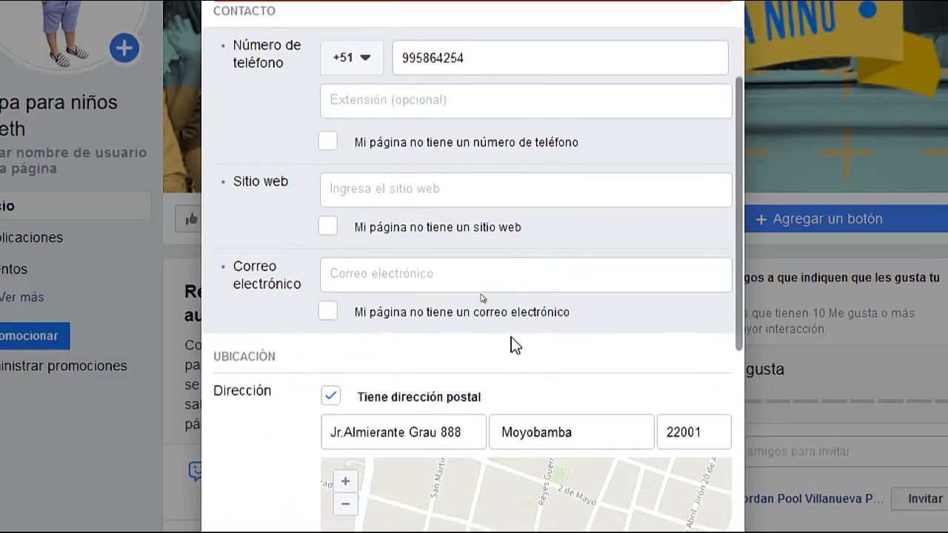
left_click(377, 188)
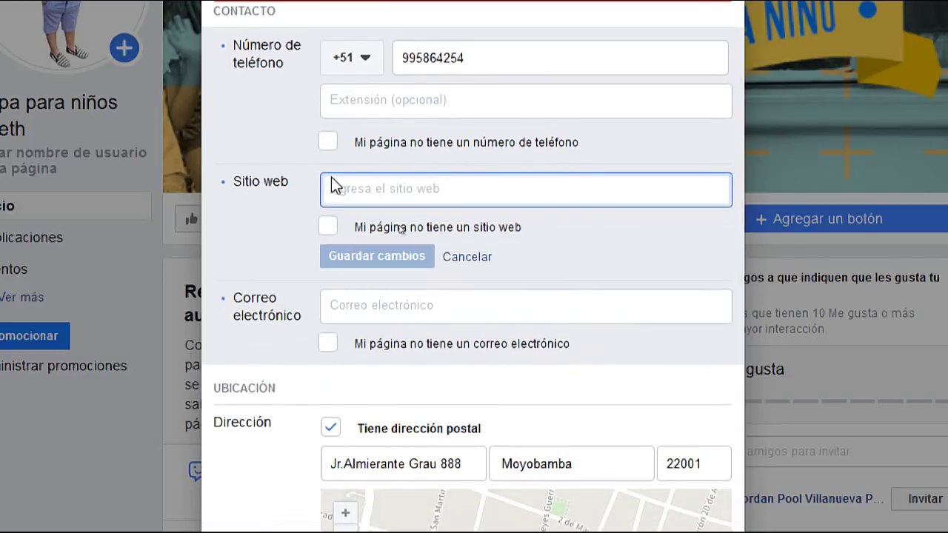
left_click(330, 229)
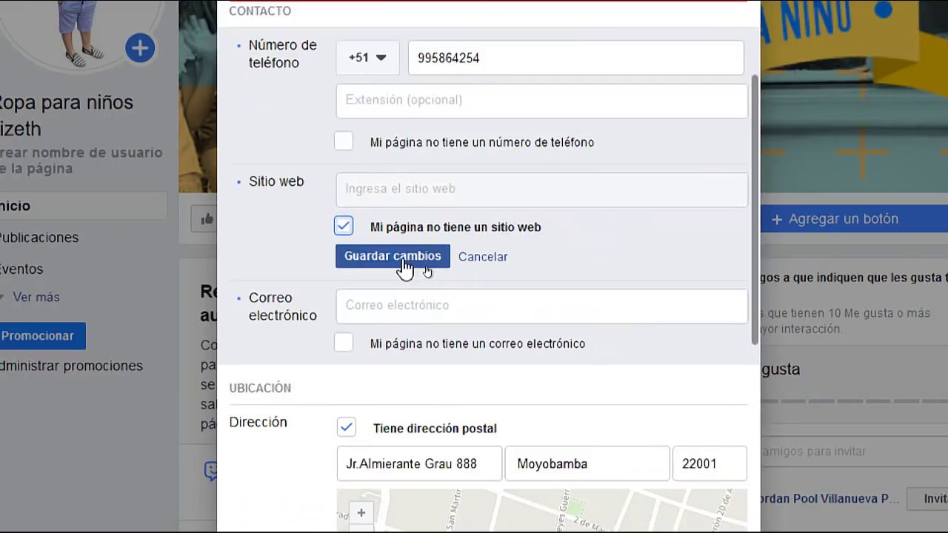
left_click(342, 229)
left_click(361, 191)
type("ww")
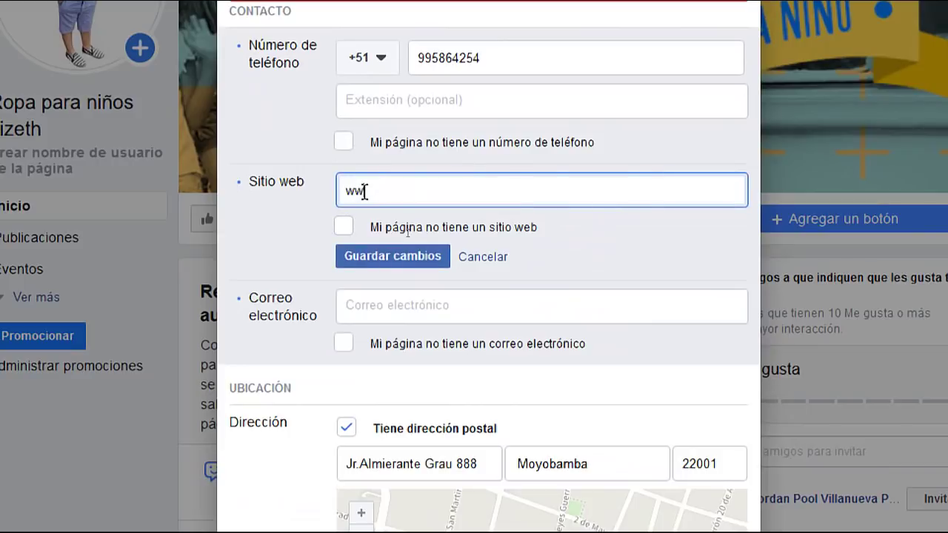
type("w.mipagina.com")
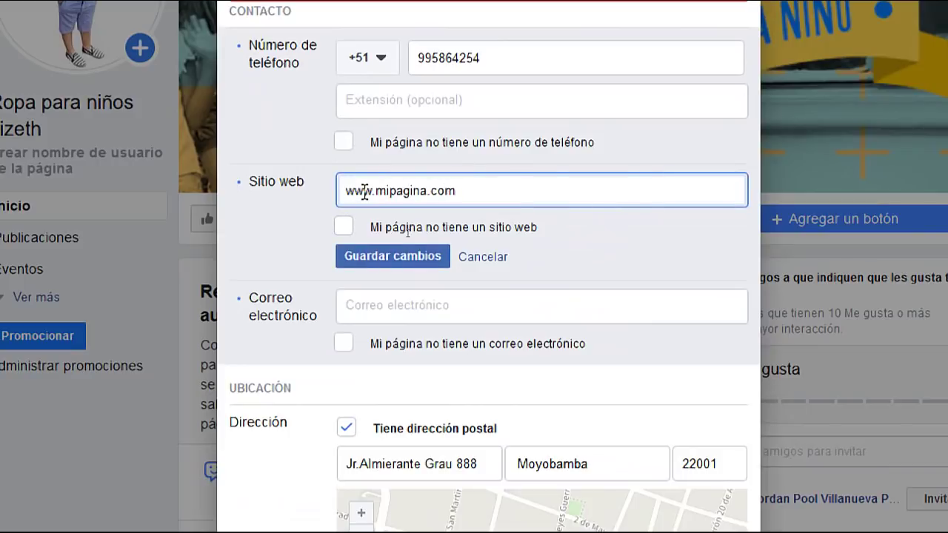
left_click(388, 255)
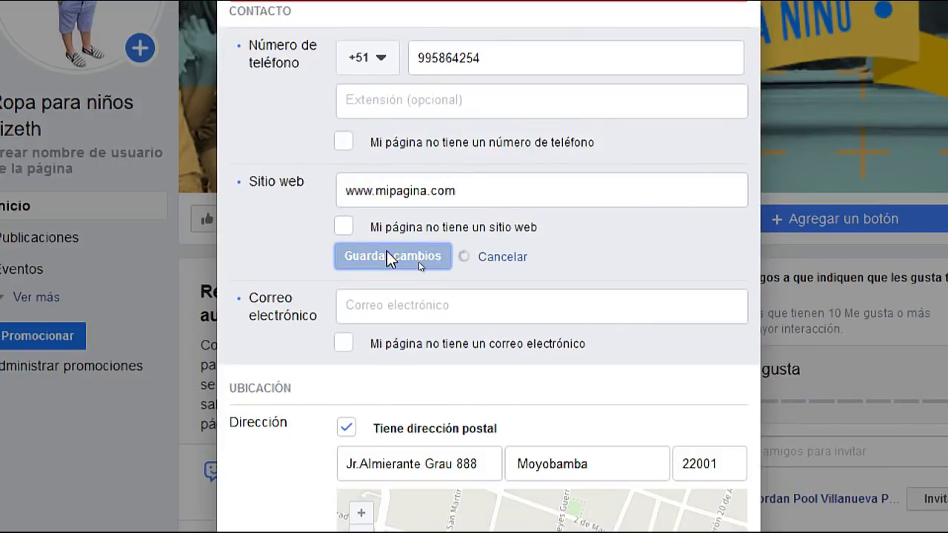
triple_click(504, 198)
key("BackSpace")
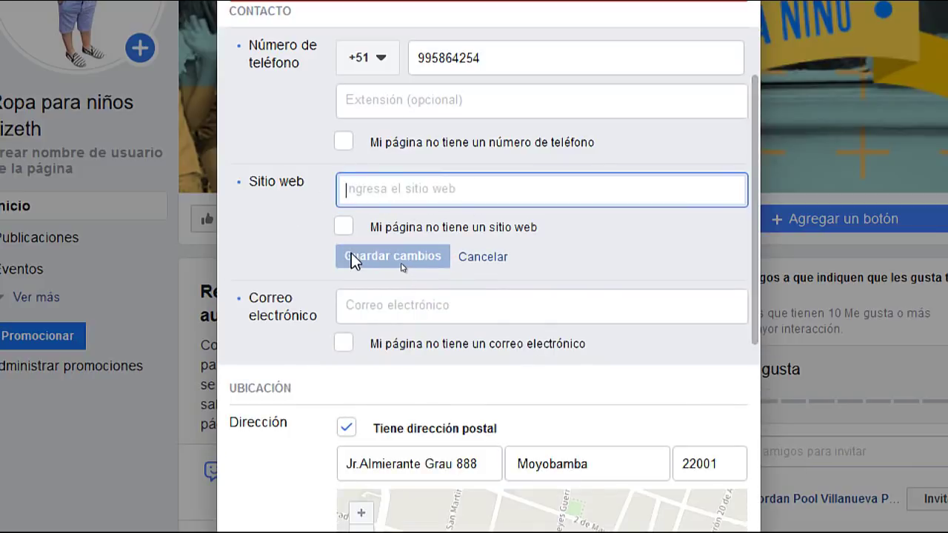
left_click(368, 310)
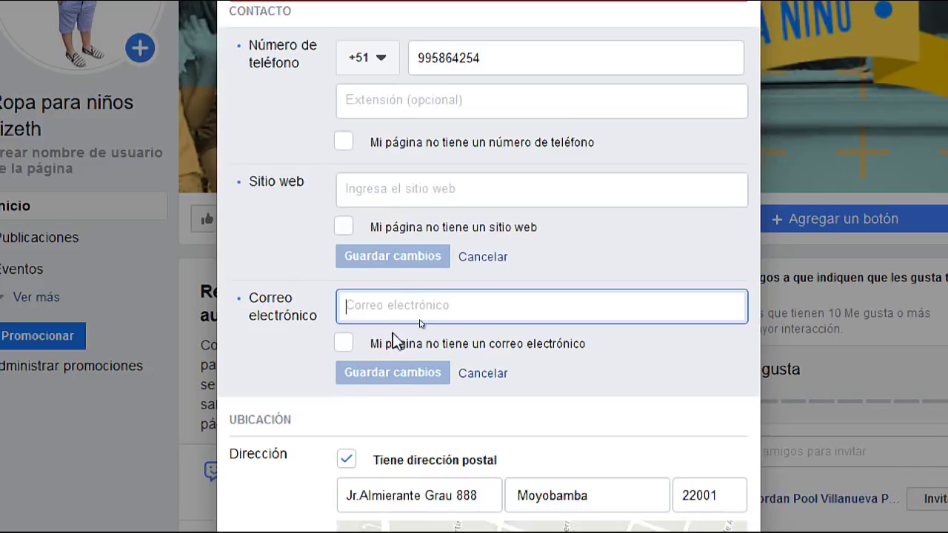
scroll(437, 351, "down", 1)
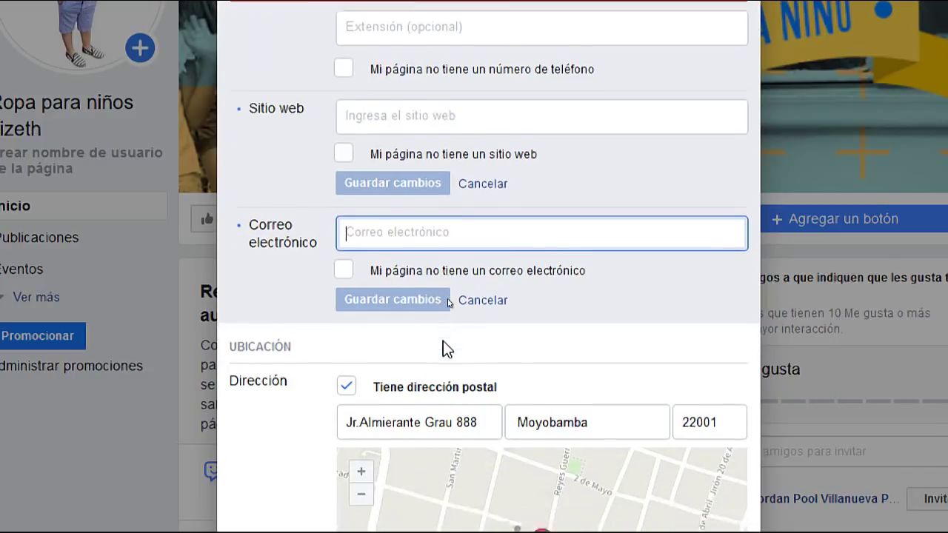
scroll(393, 207, "up", 2)
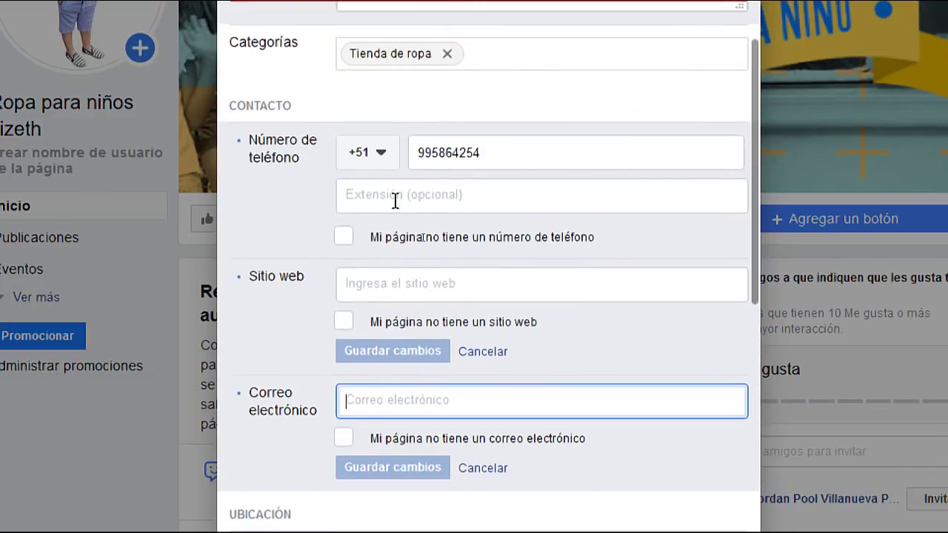
scroll(396, 200, "down", 2)
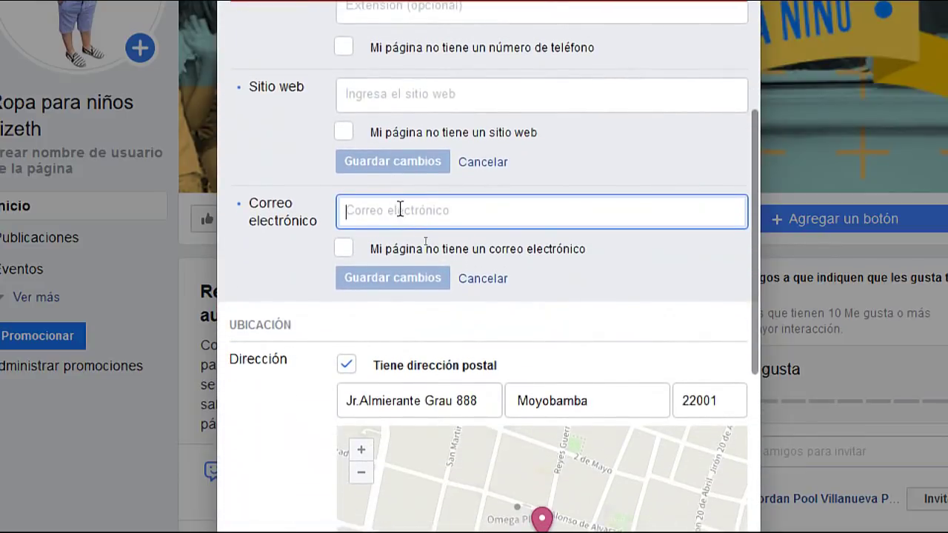
scroll(393, 204, "up", 1)
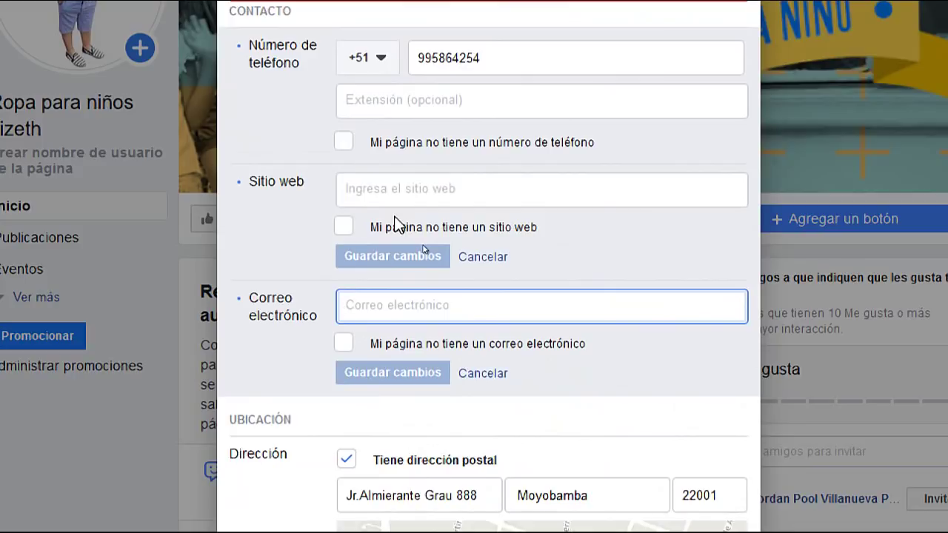
scroll(393, 299, "down", 1)
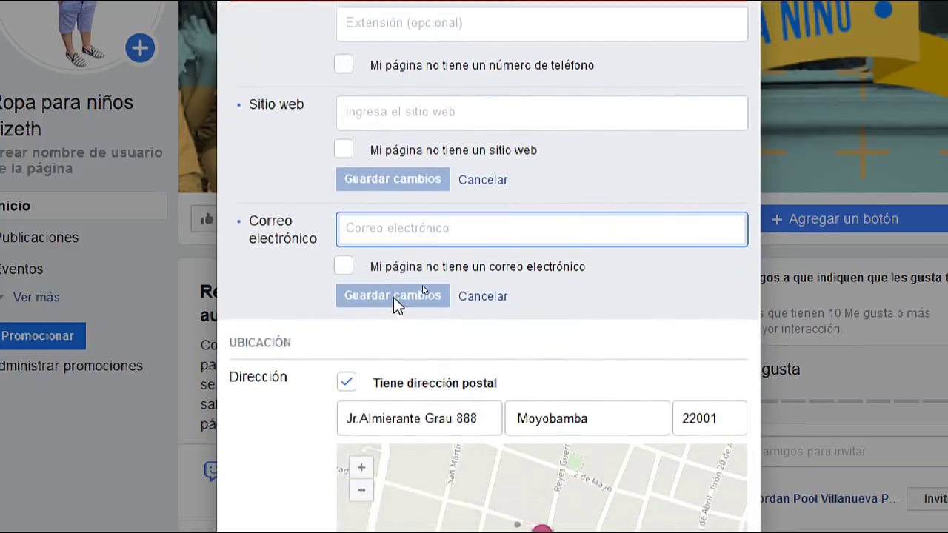
scroll(370, 296, "up", 1)
scroll(278, 278, "up", 1)
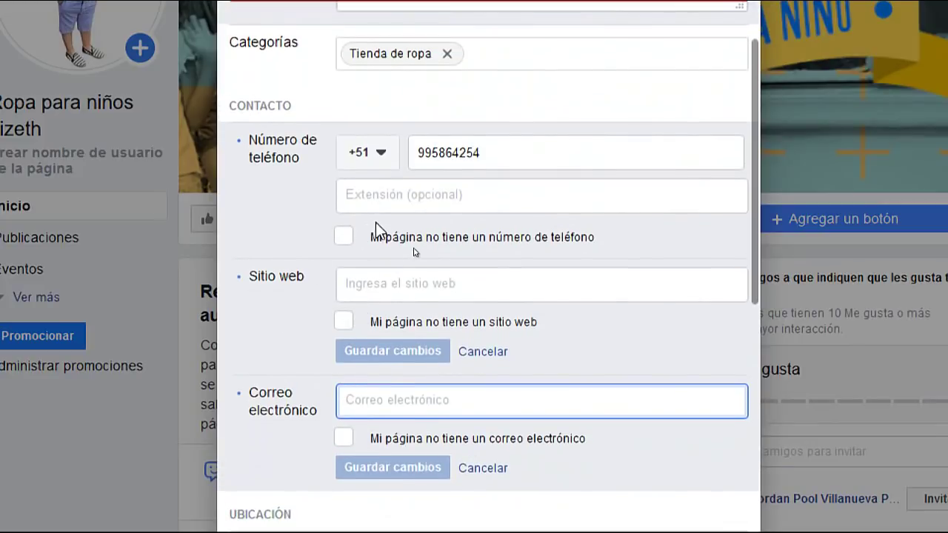
scroll(375, 222, "down", 2)
scroll(377, 226, "down", 2)
scroll(377, 220, "up", 3)
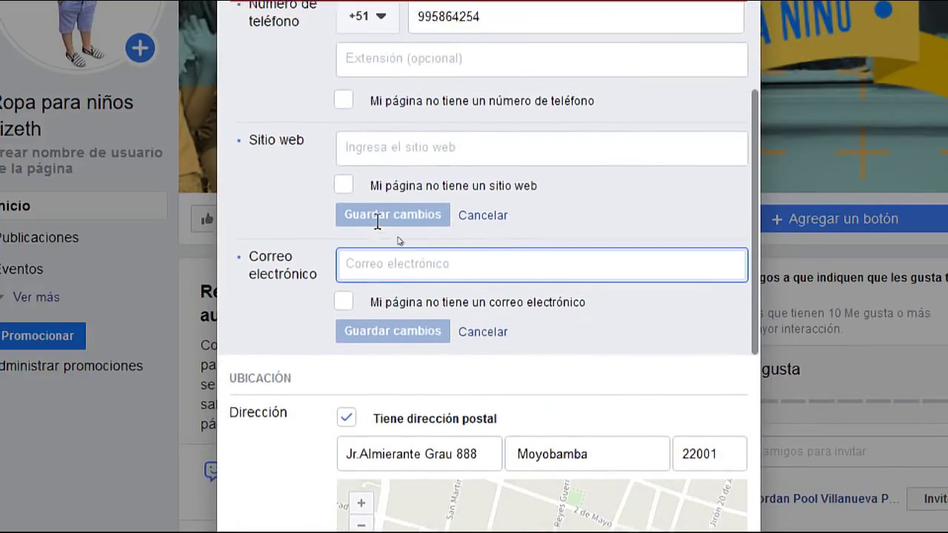
scroll(525, 259, "down", 4)
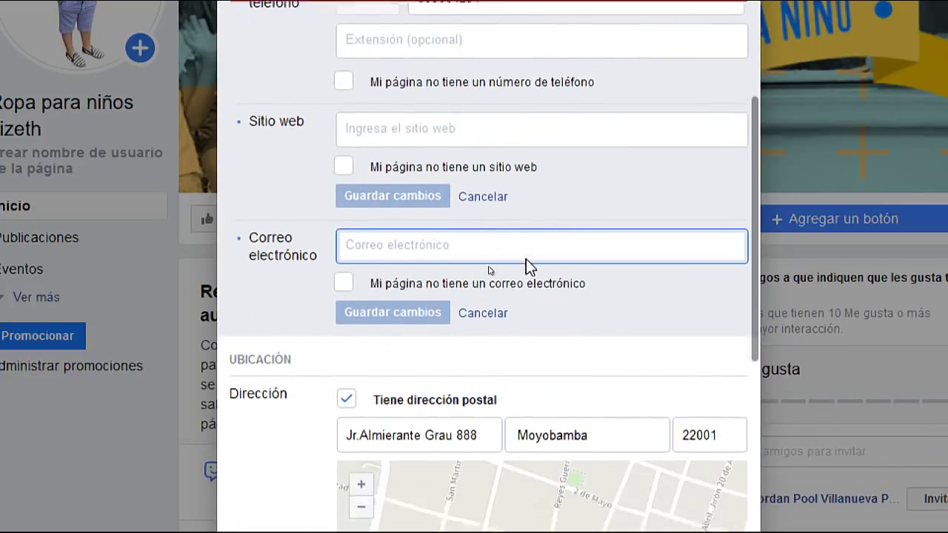
scroll(526, 258, "down", 1)
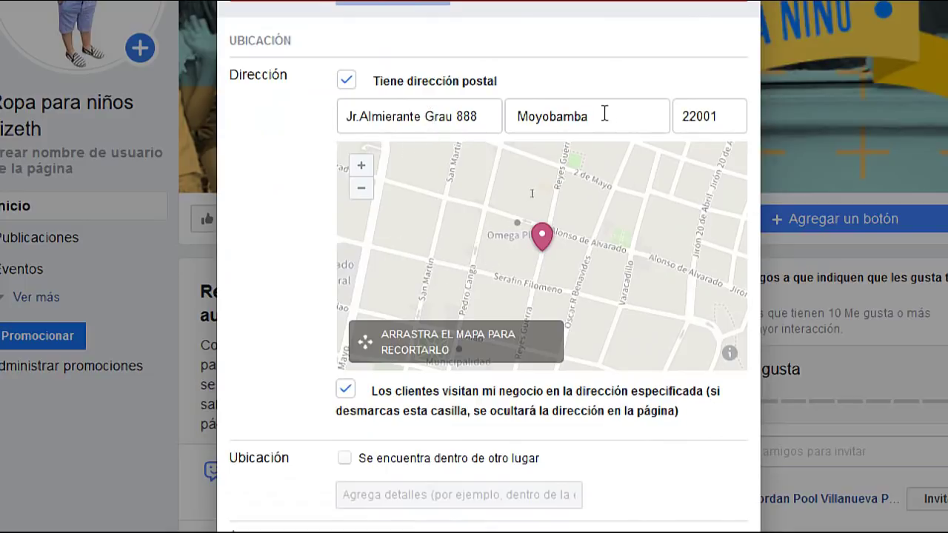
left_click_drag(484, 117, 332, 121)
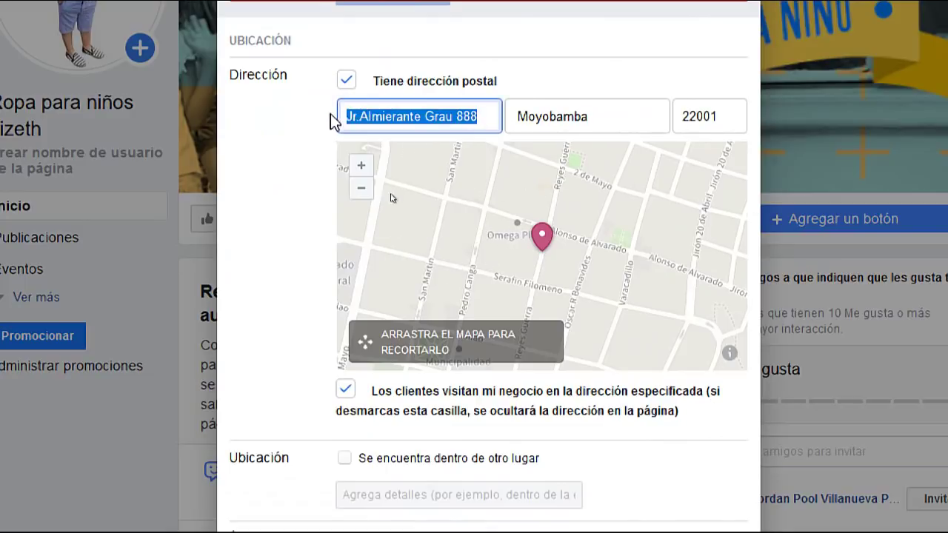
left_click(564, 111)
double_click(564, 111)
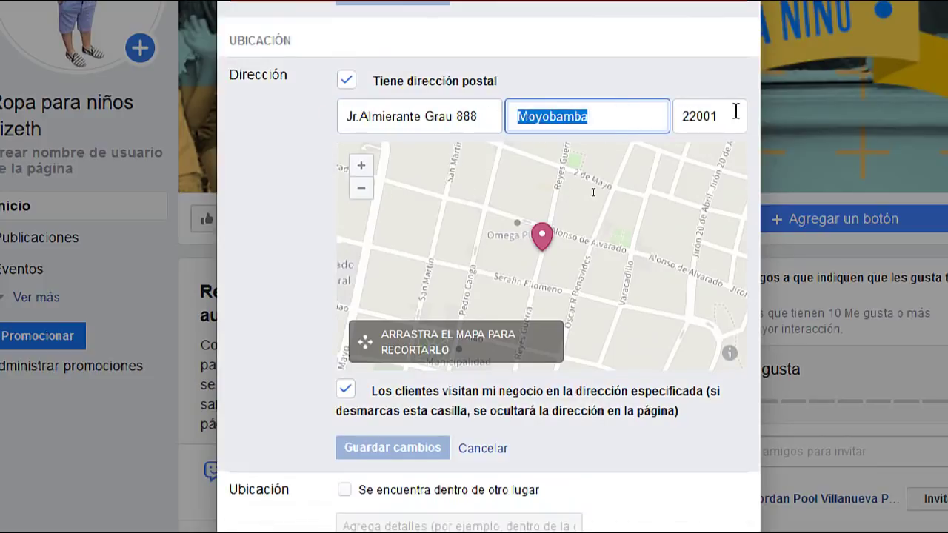
left_click_drag(736, 111, 654, 114)
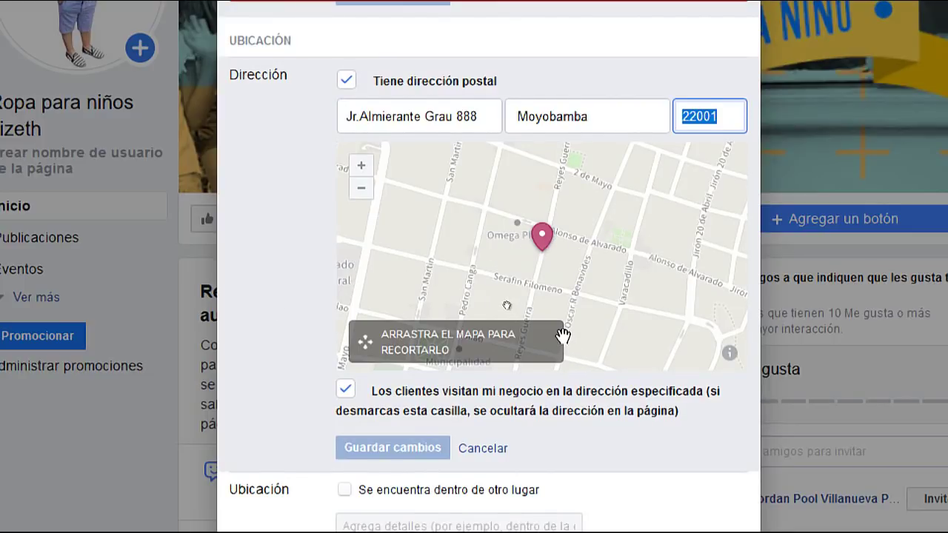
scroll(560, 332, "down", 3)
scroll(562, 326, "down", 3)
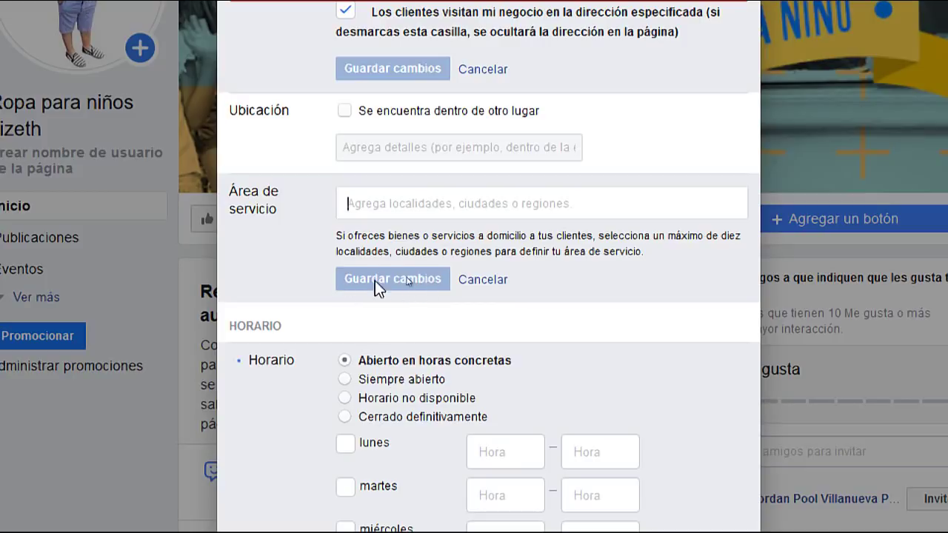
Try the always-open option, then switch back to specific opening hours
scroll(530, 361, "down", 3)
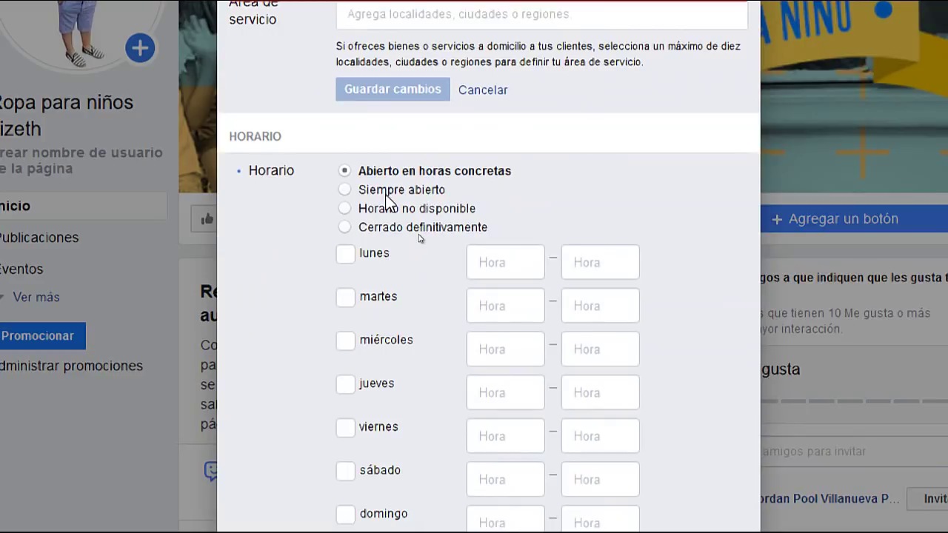
left_click(345, 190)
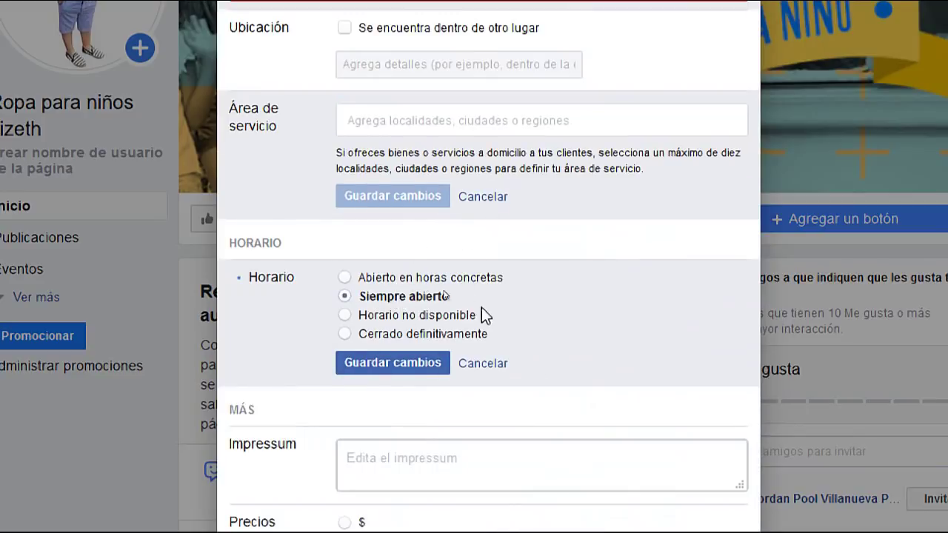
left_click(342, 277)
scroll(504, 368, "down", 2)
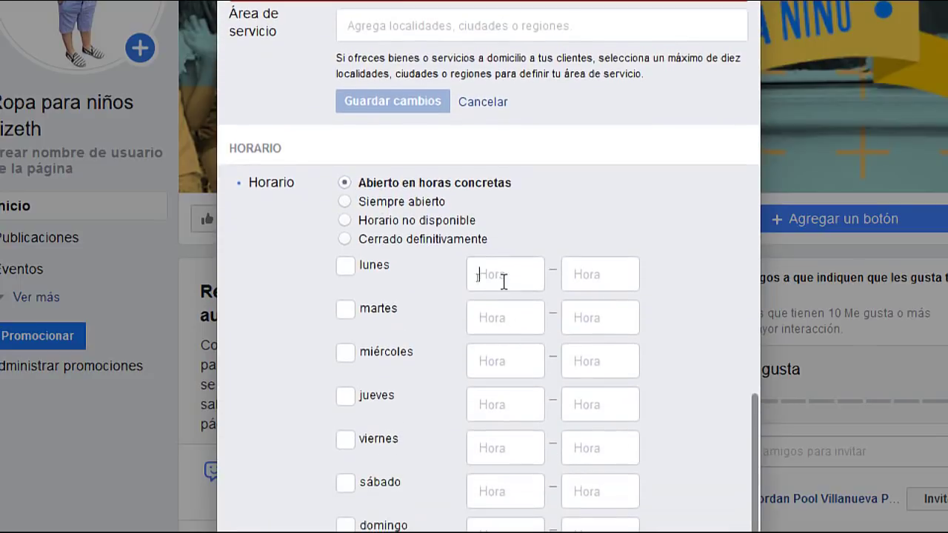
Set Monday's first time slot to 08:00–12:00
left_click(503, 280)
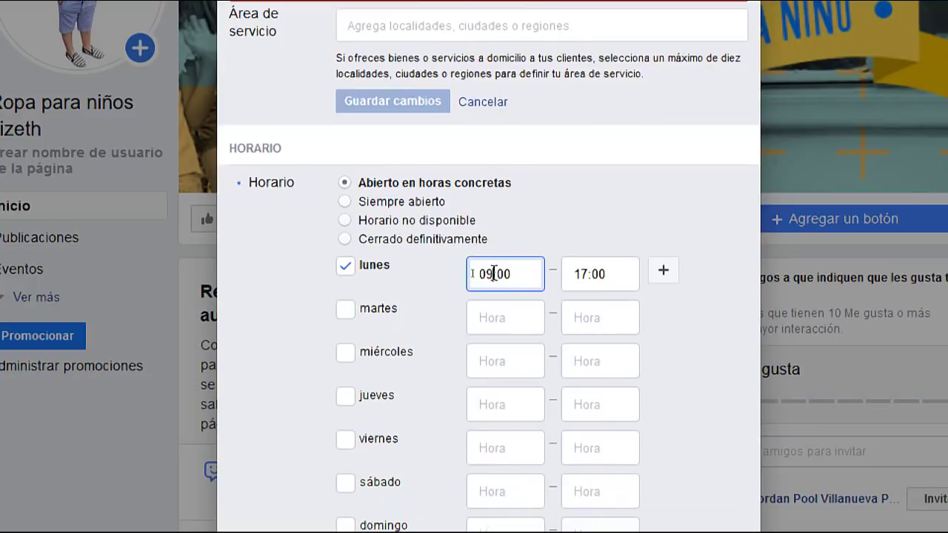
double_click(494, 274)
type("08")
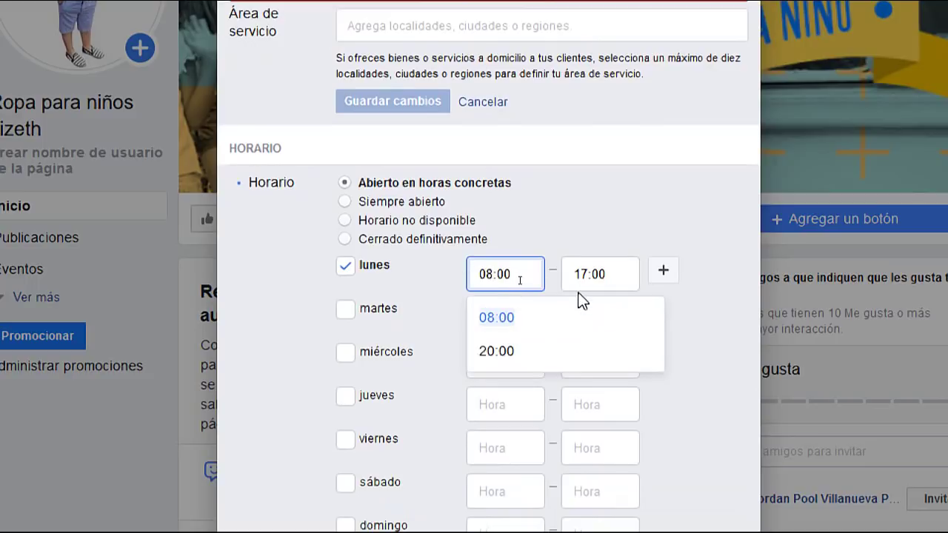
left_click(584, 273)
left_click_drag(585, 274, 572, 275)
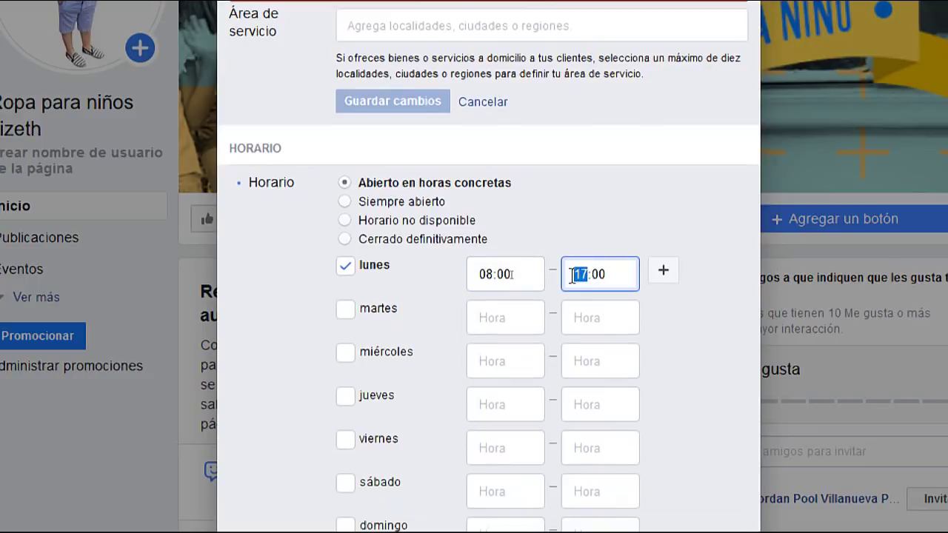
type("18")
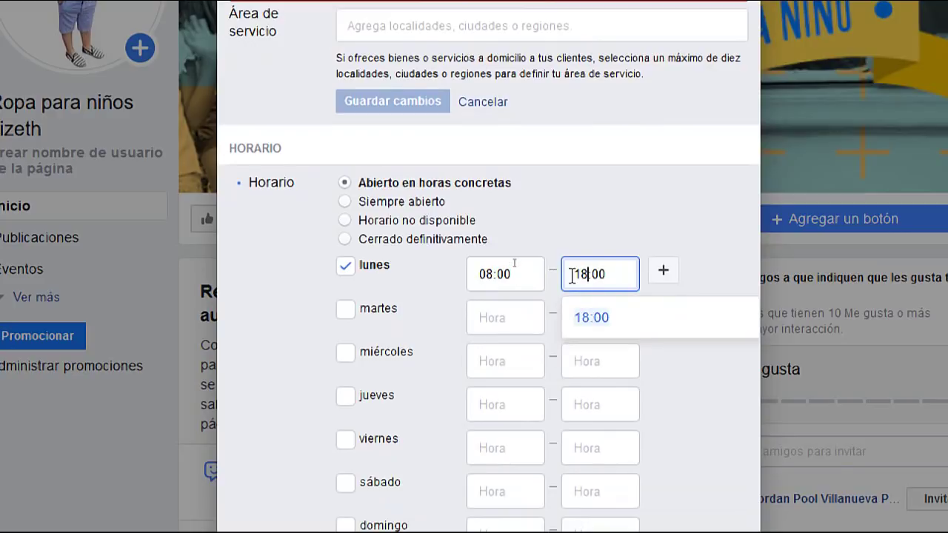
left_click(562, 203)
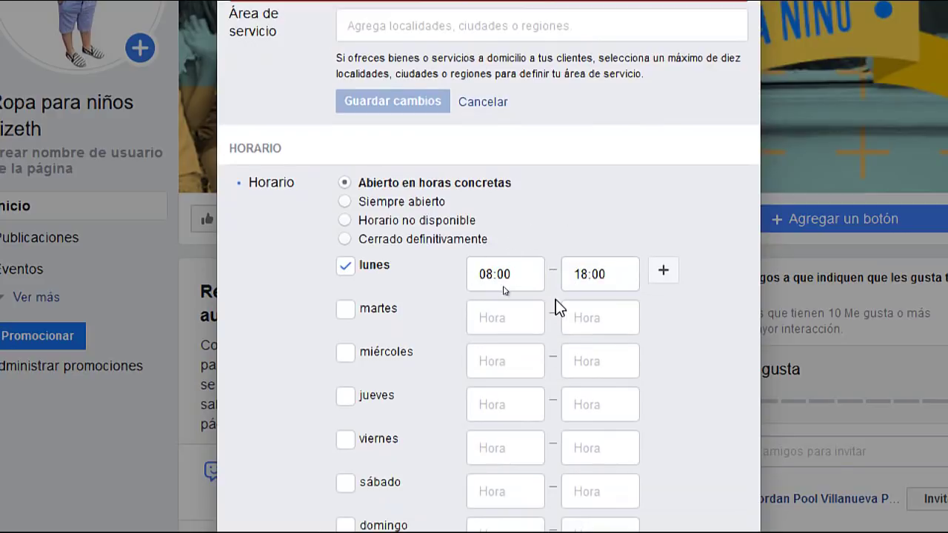
left_click_drag(588, 274, 565, 275)
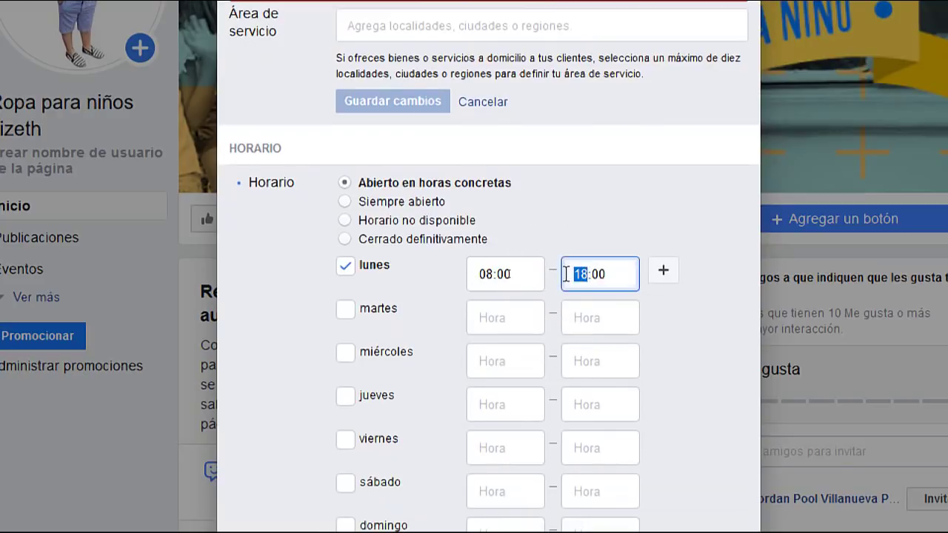
type("12")
left_click(645, 229)
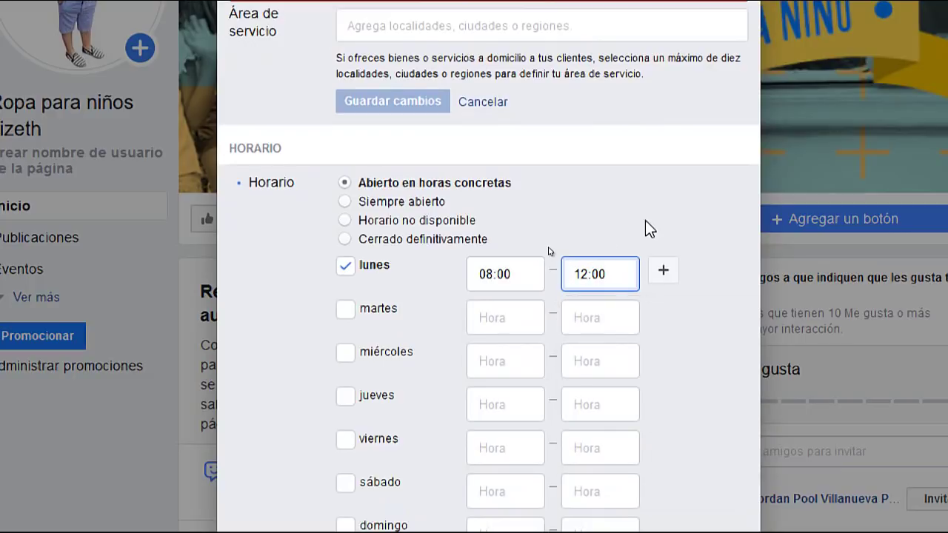
Add a second Monday time slot of 15:00–18:00
left_click(663, 271)
left_click_drag(494, 316, 456, 317)
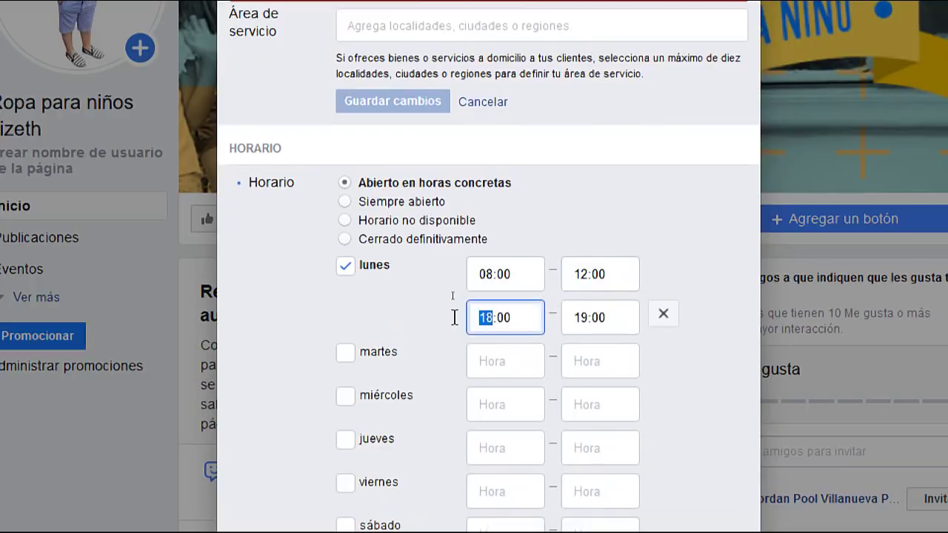
type("15")
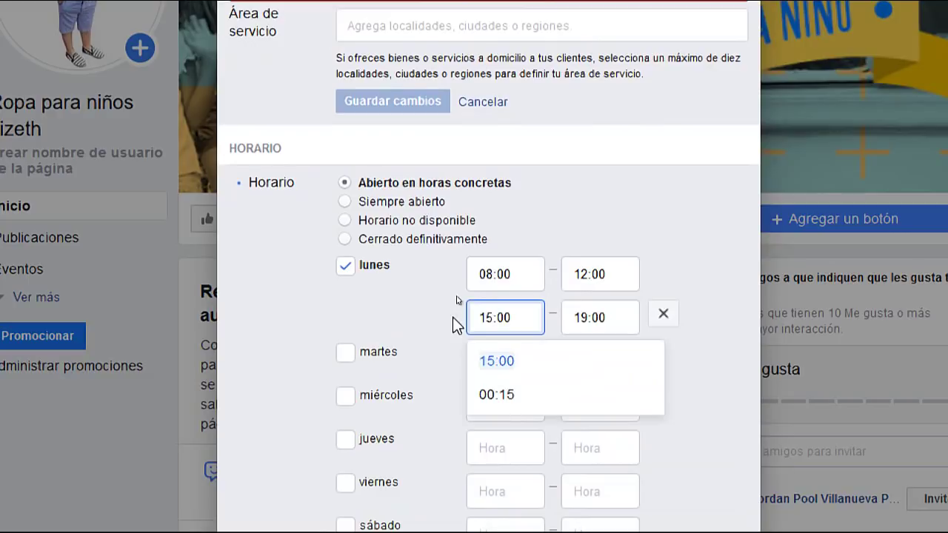
left_click_drag(598, 319, 461, 320)
type("18")
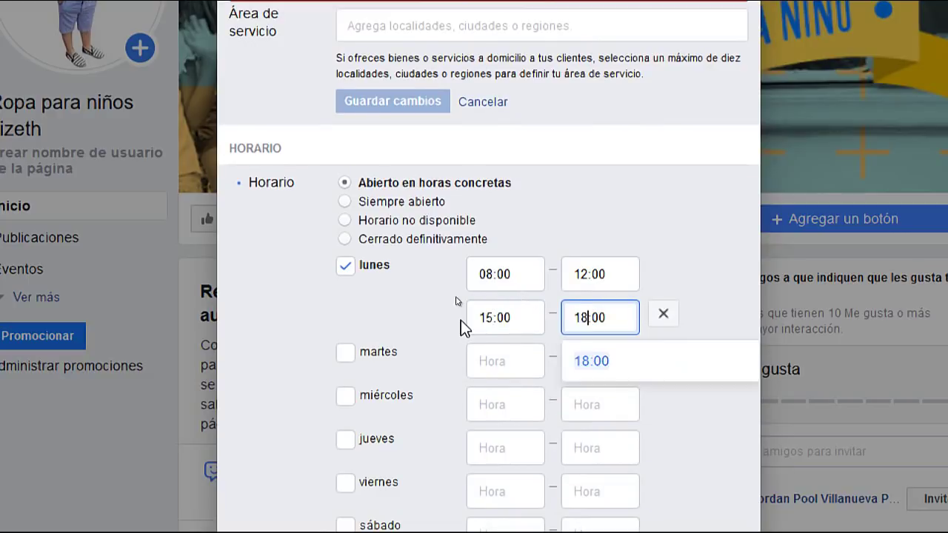
left_click(609, 188)
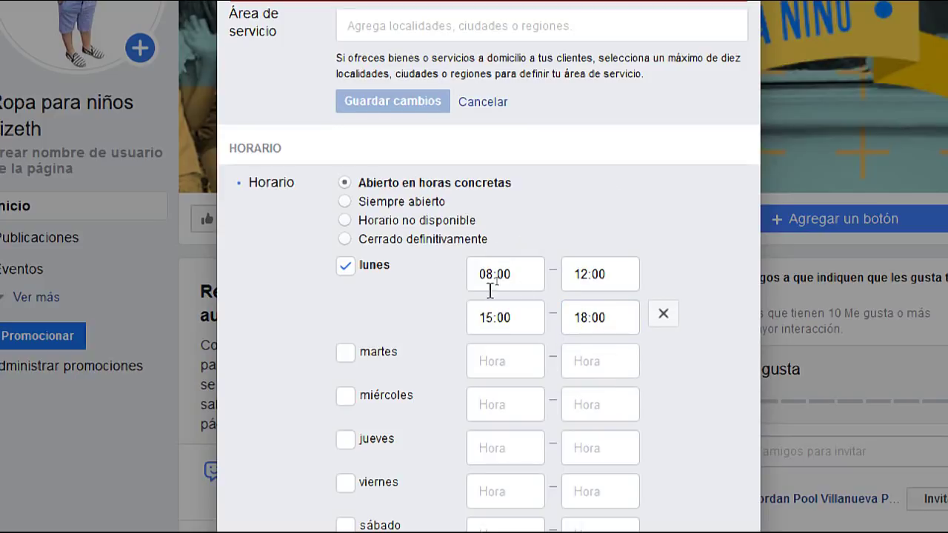
Tick Tuesday, Wednesday, Thursday and Friday as opening days
scroll(472, 357, "down", 1)
scroll(472, 356, "down", 3)
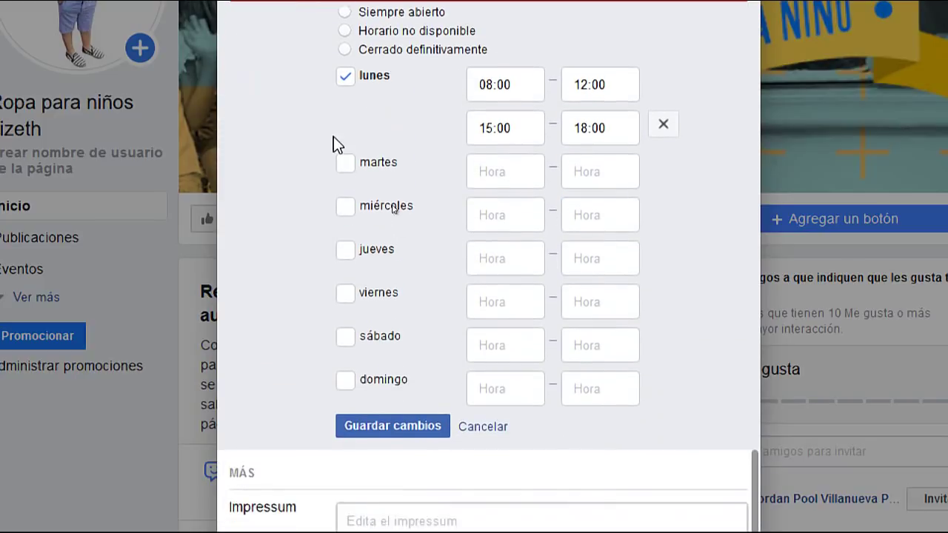
left_click(345, 163)
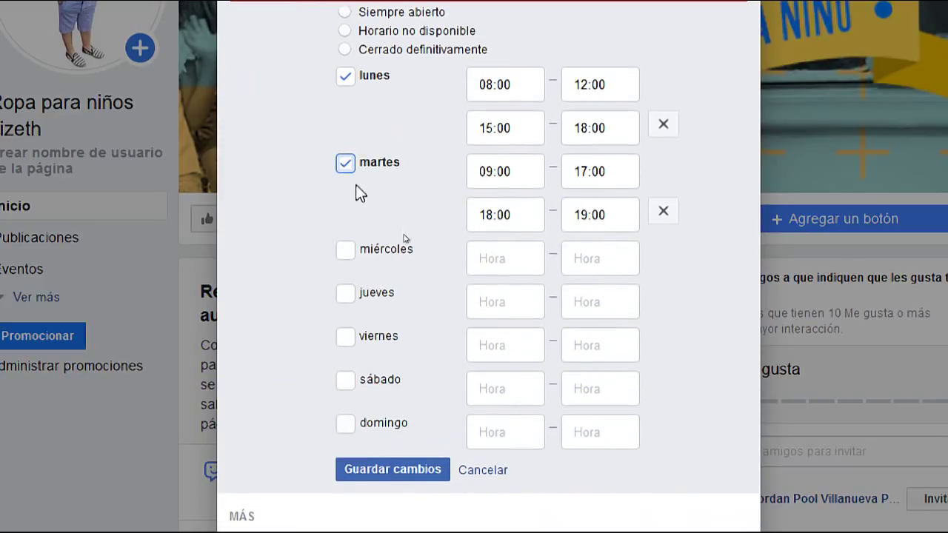
left_click(344, 256)
left_click(353, 334)
scroll(354, 326, "down", 4)
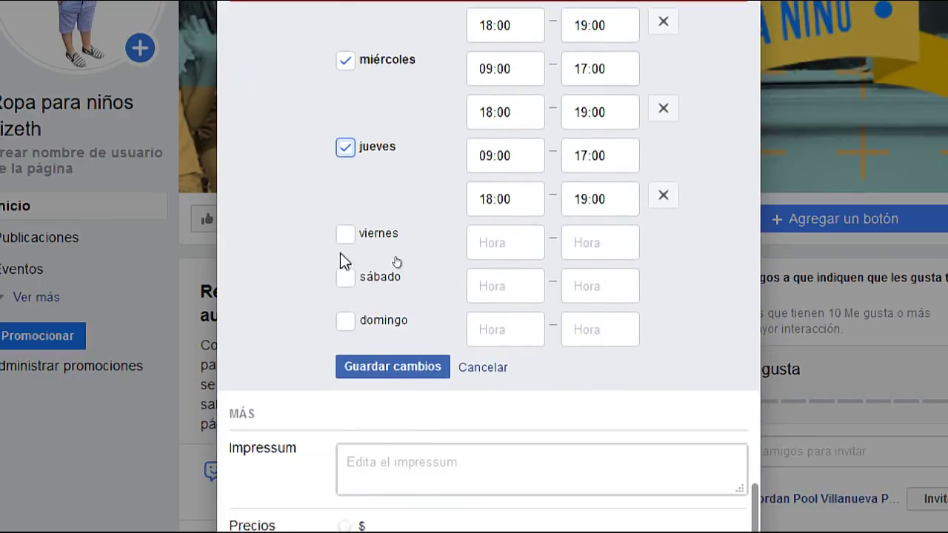
left_click(347, 235)
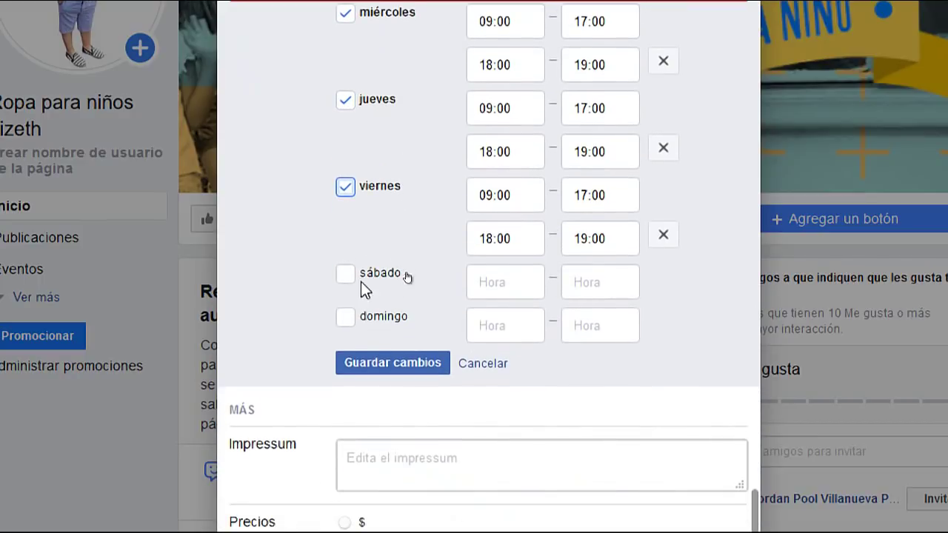
Save the opening hours, then read the Impressum field's help text mentioning Austria
left_click(412, 368)
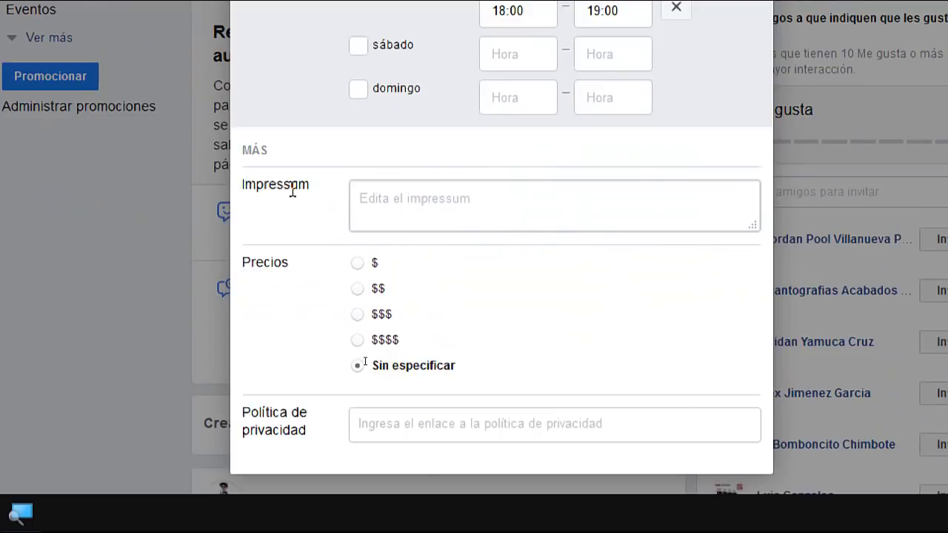
left_click(430, 208)
left_click_drag(349, 248, 702, 283)
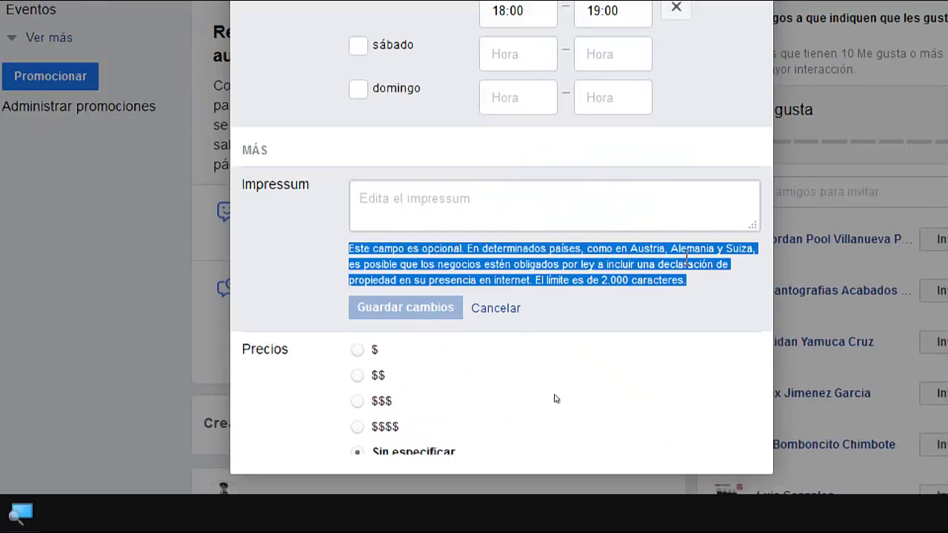
left_click(625, 248)
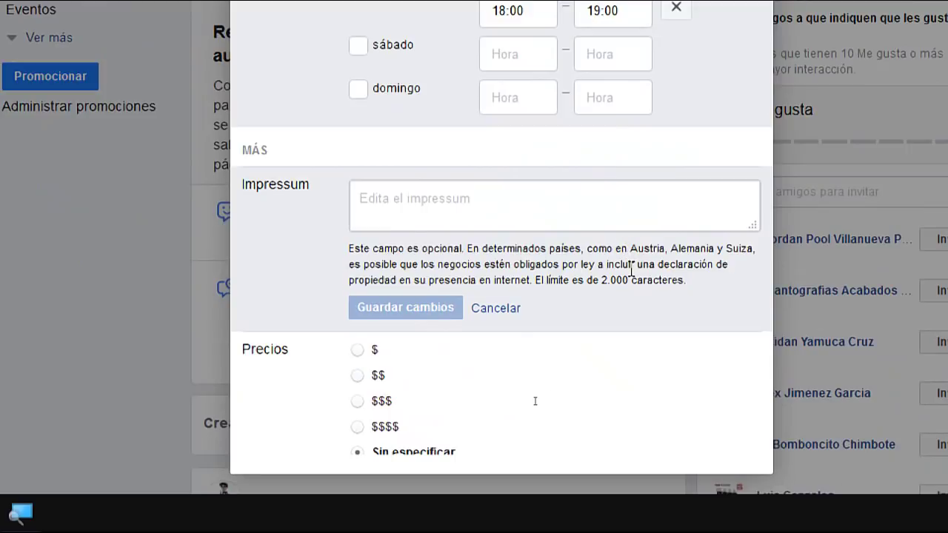
left_click_drag(627, 248, 664, 249)
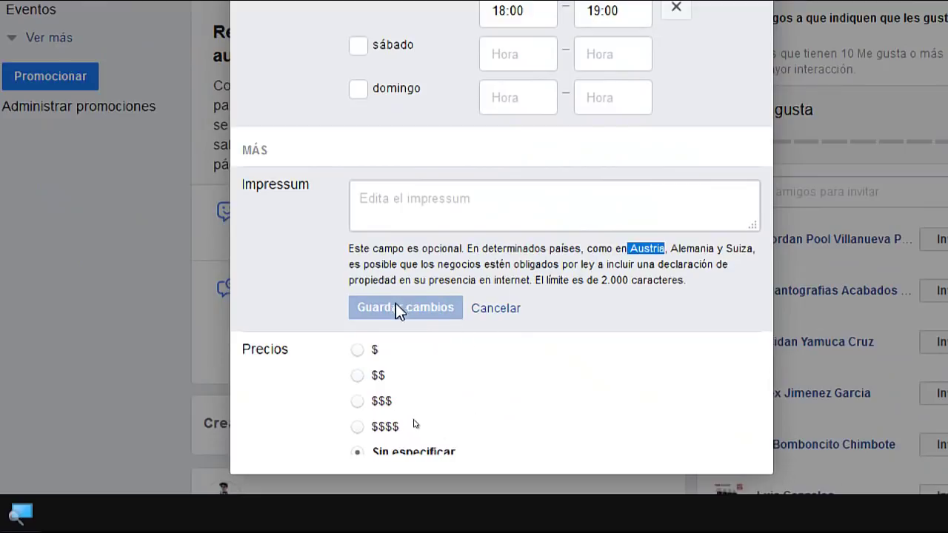
scroll(504, 332, "down", 2)
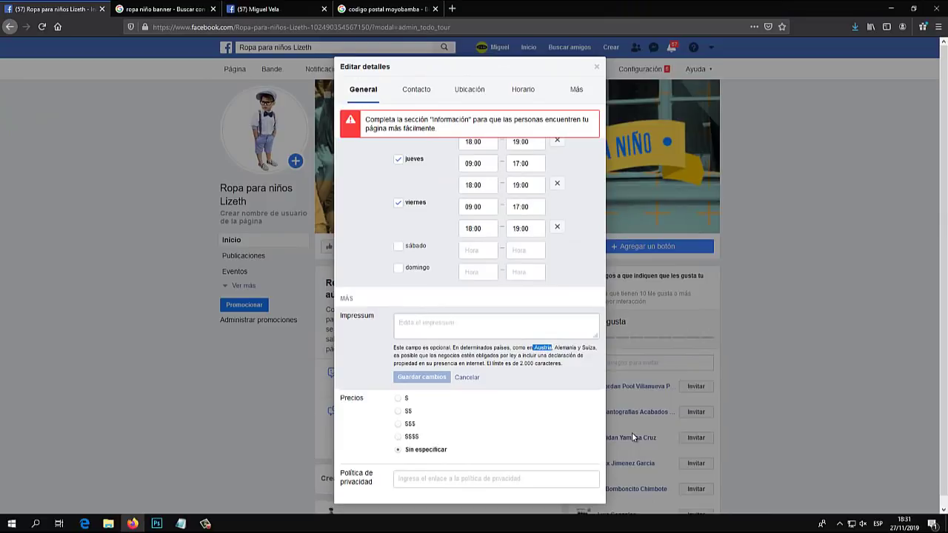
scroll(533, 370, "up", 5)
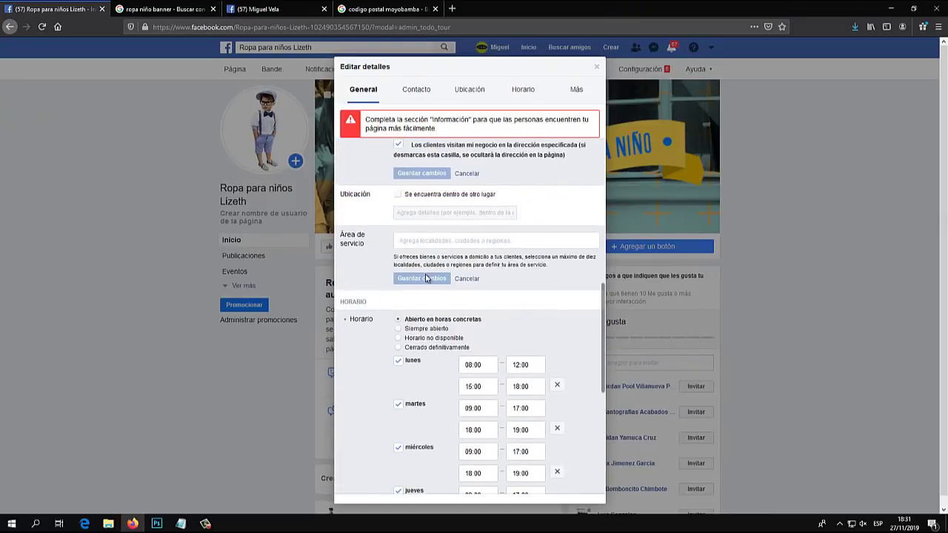
scroll(431, 293, "up", 5)
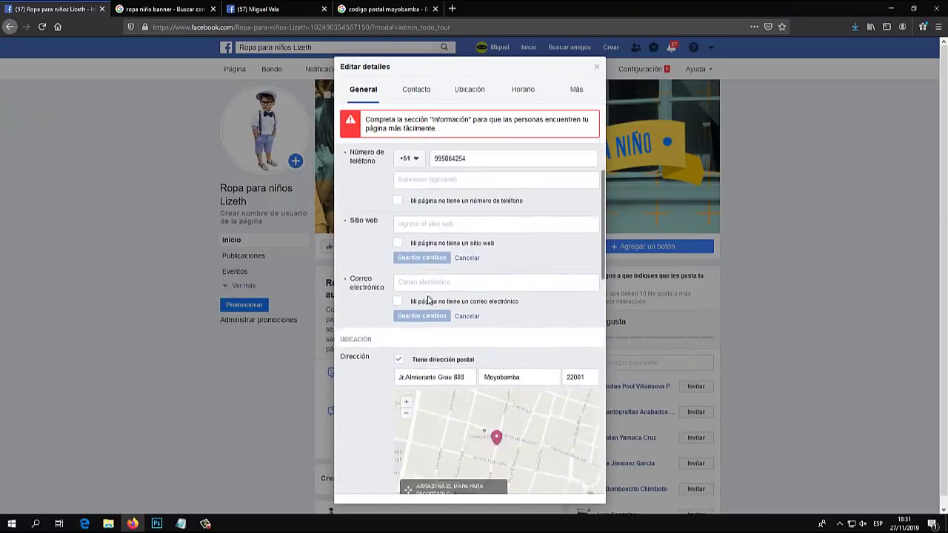
scroll(429, 296, "down", 10)
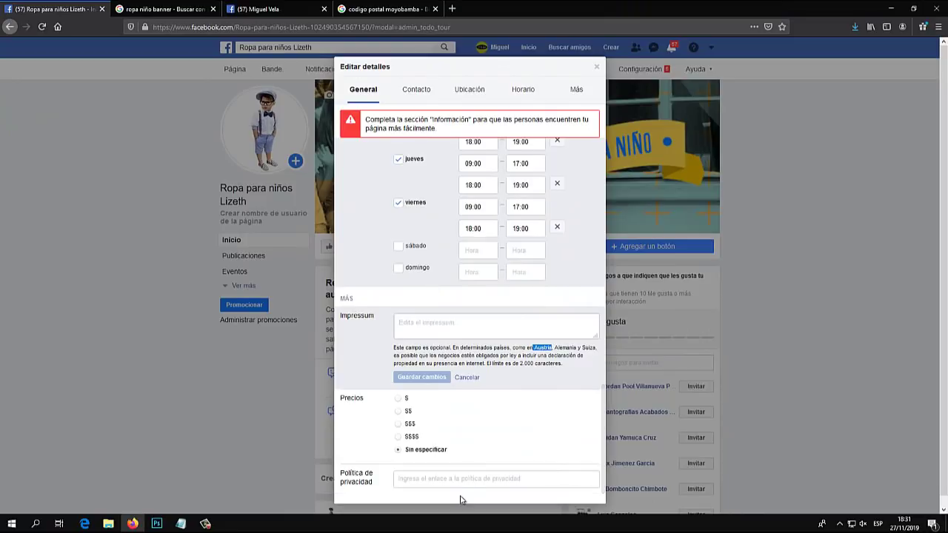
scroll(469, 322, "up", 10)
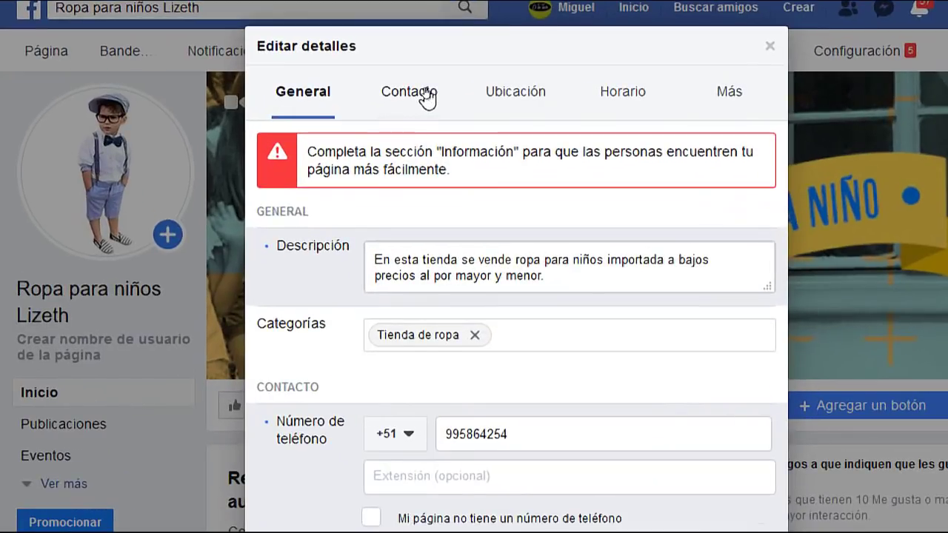
left_click(427, 97)
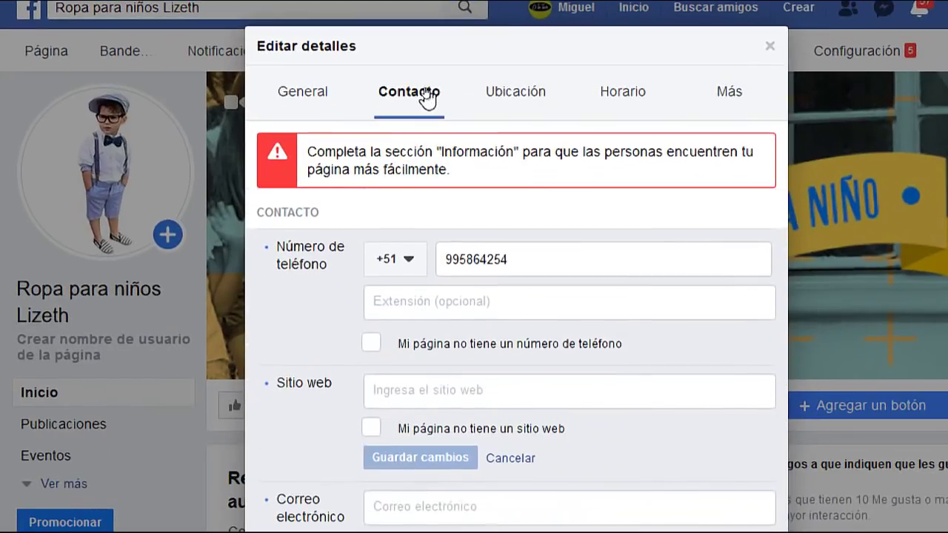
left_click(516, 103)
left_click(625, 100)
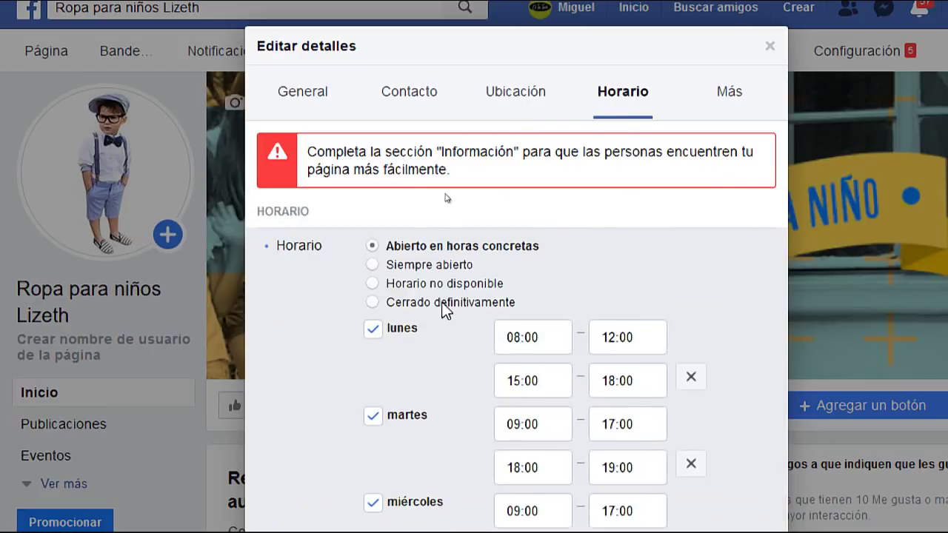
left_click(727, 94)
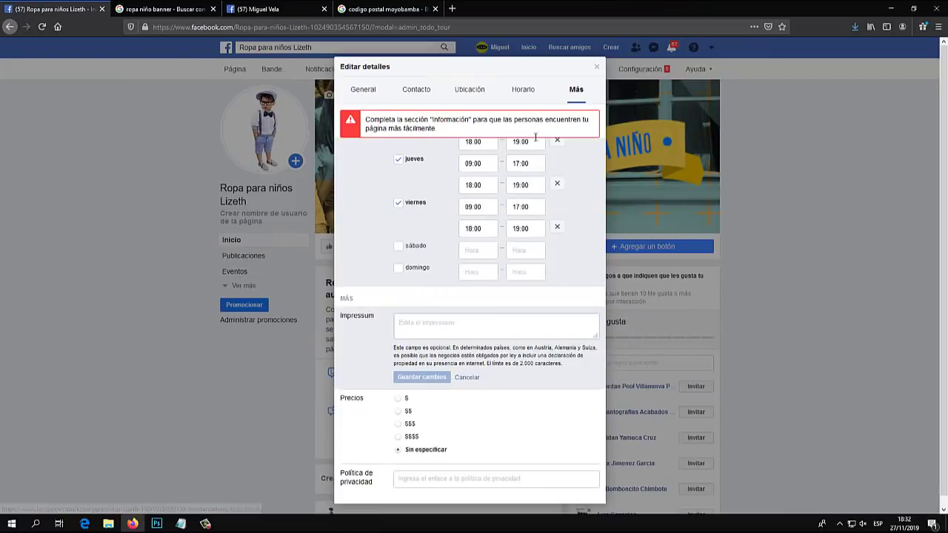
Close the Editar detalles dialog and scroll the page to the Invita a amigos list
left_click(596, 70)
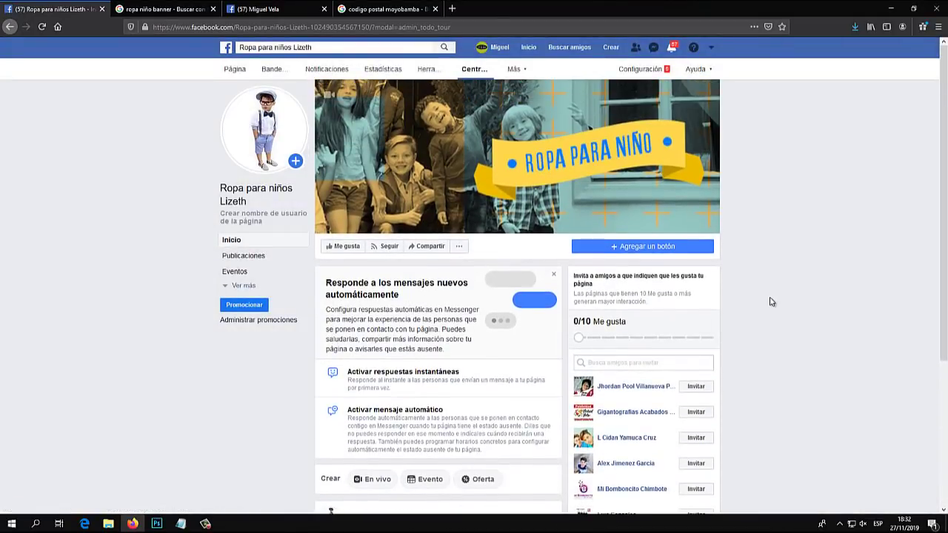
scroll(770, 302, "down", 10)
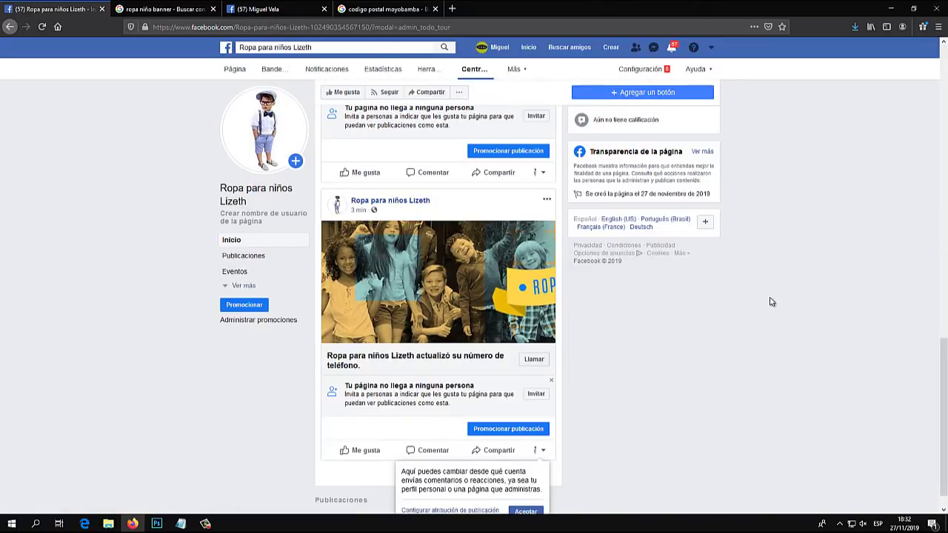
scroll(770, 302, "up", 8)
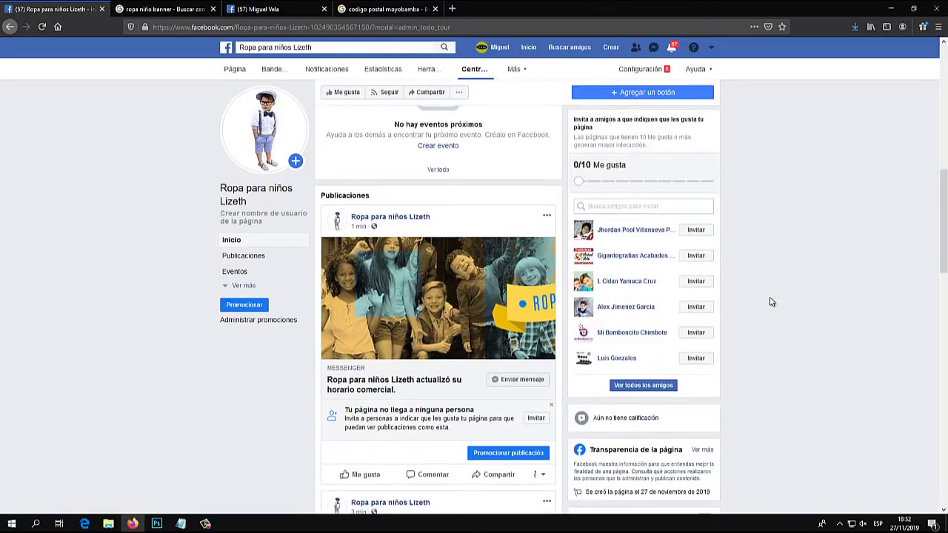
scroll(770, 301, "up", 2)
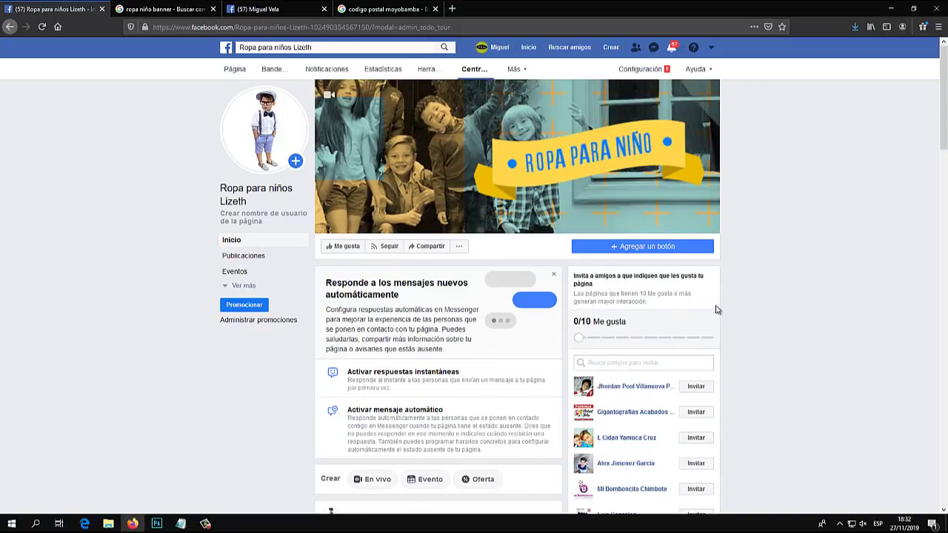
scroll(715, 311, "down", 2)
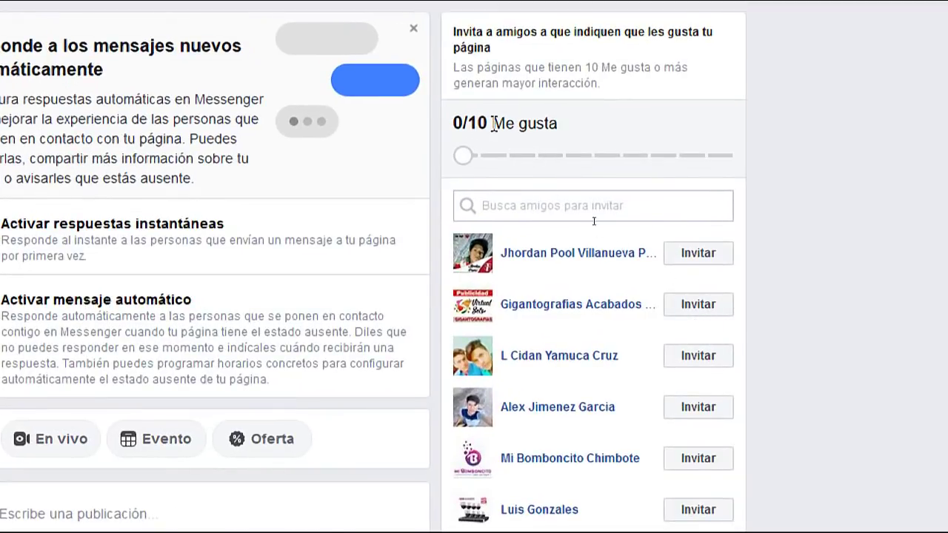
left_click_drag(493, 124, 571, 122)
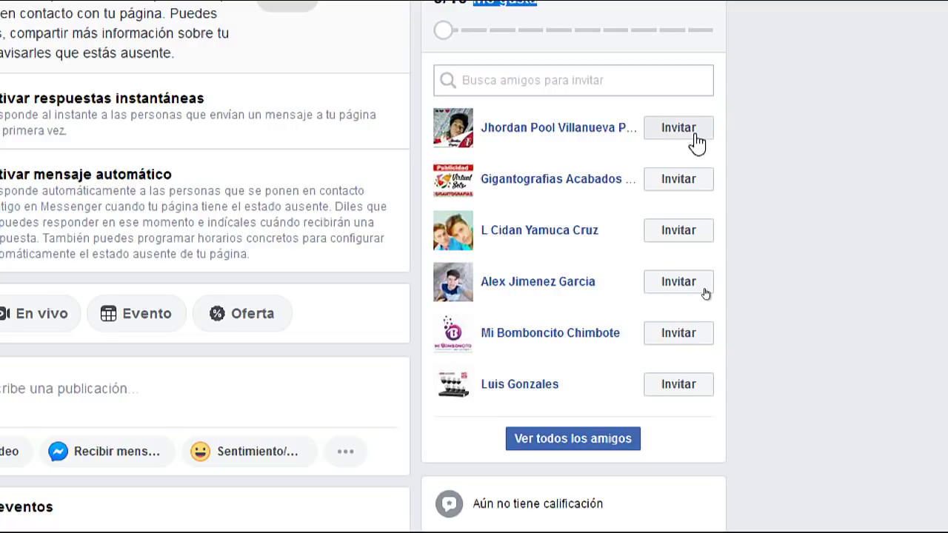
Open Ver todos los amigos and tick three friends to invite
left_click(582, 439)
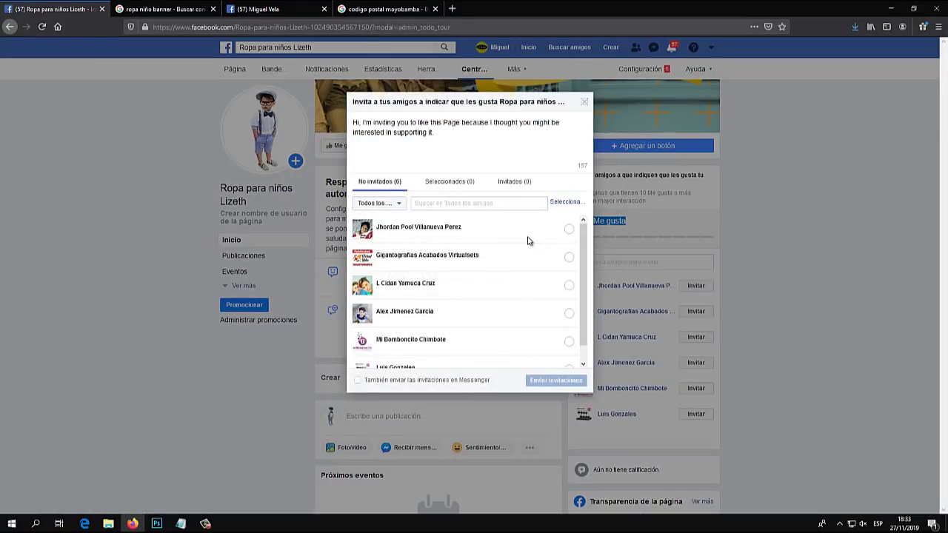
left_click(569, 229)
left_click(568, 257)
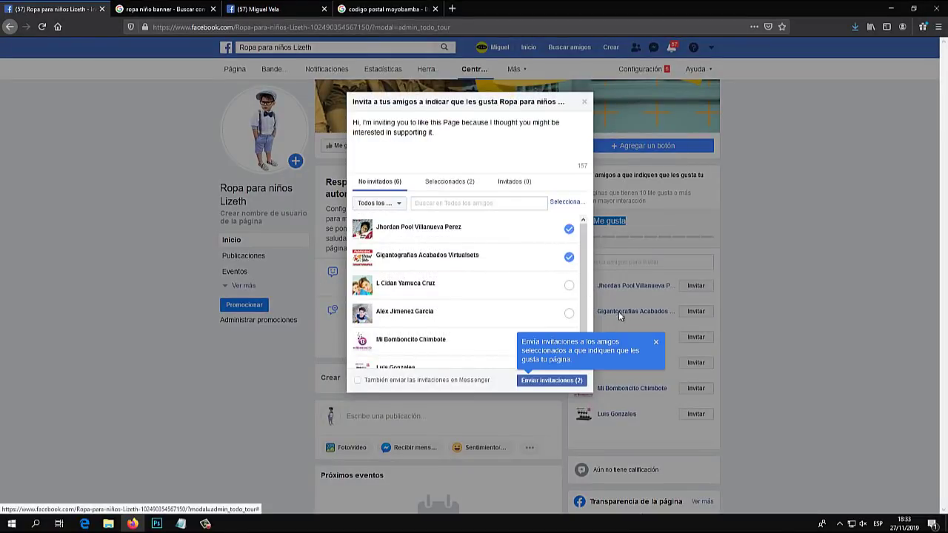
left_click(568, 285)
left_click(569, 313)
left_click(568, 313)
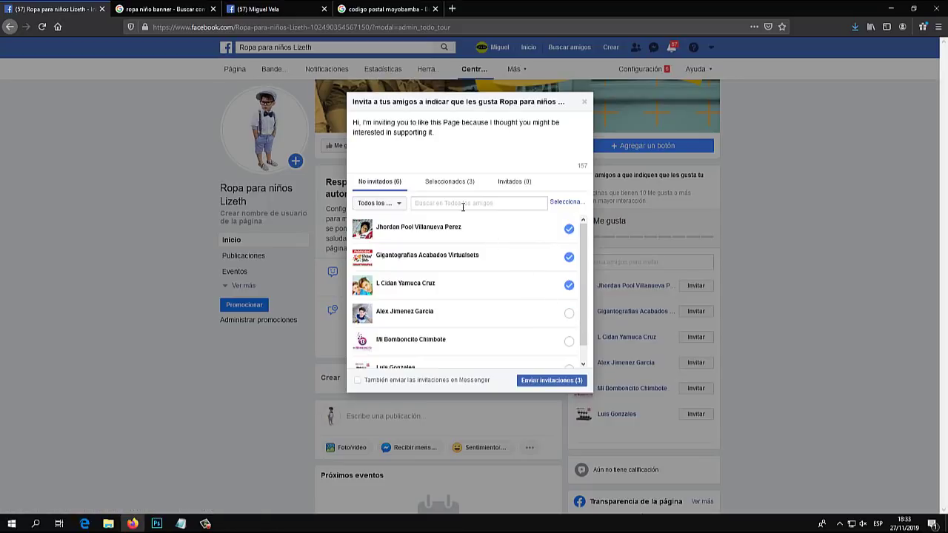
Look through the invite list, then close the window and return to the page
scroll(537, 256, "down", 1)
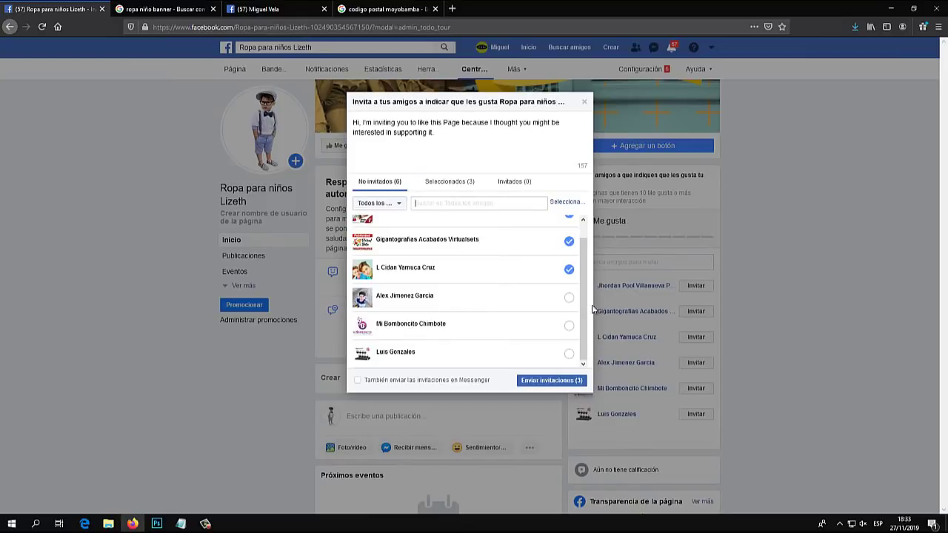
scroll(570, 299, "up", 1)
scroll(569, 300, "down", 1)
left_click(583, 102)
scroll(391, 283, "down", 3)
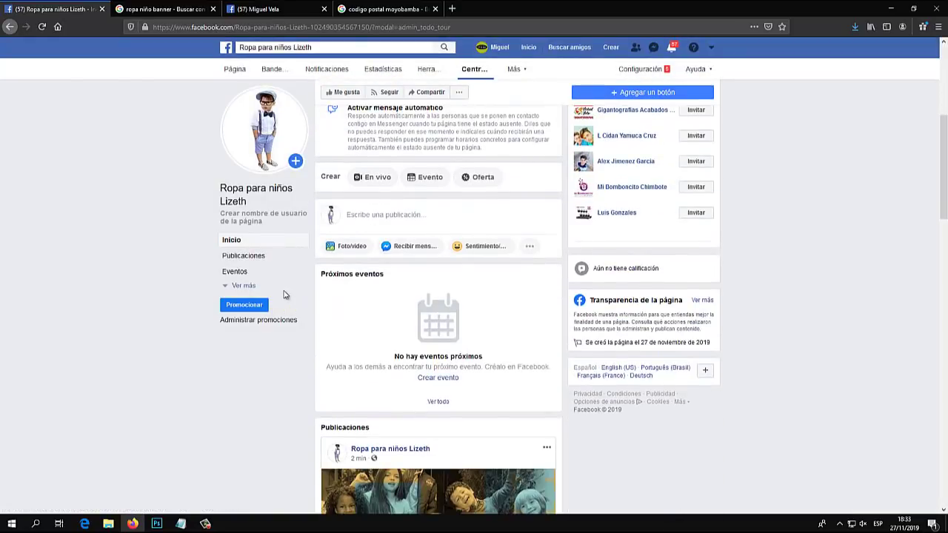
left_click(373, 224)
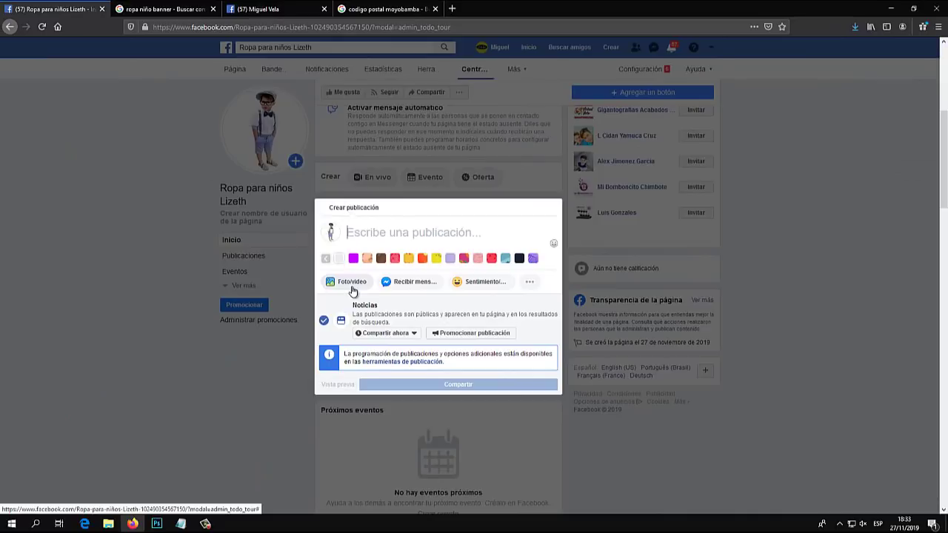
left_click(364, 333)
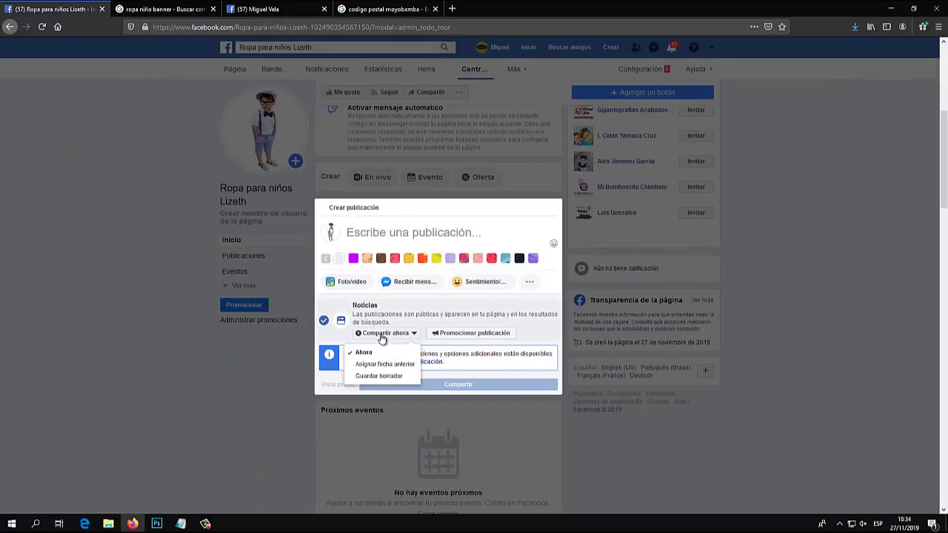
left_click(400, 312)
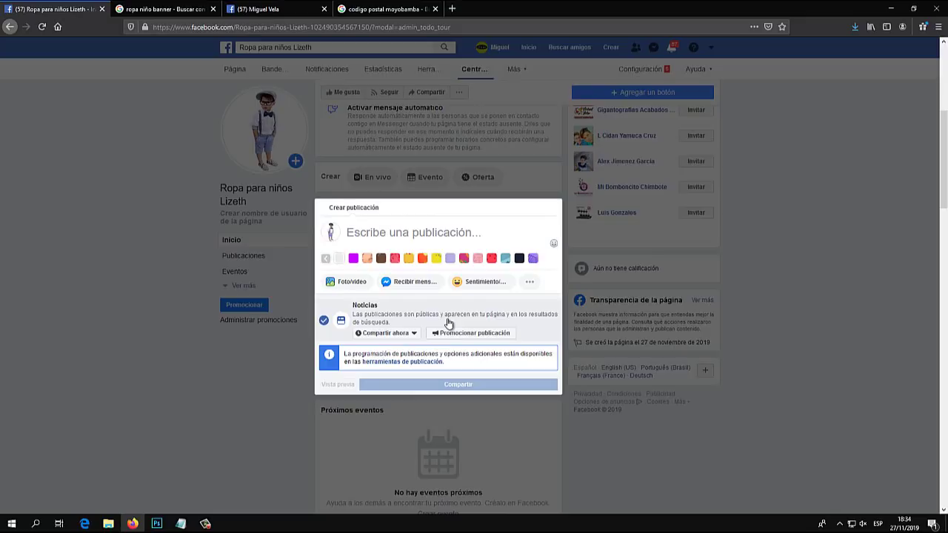
left_click(197, 233)
scroll(169, 233, "up", 5)
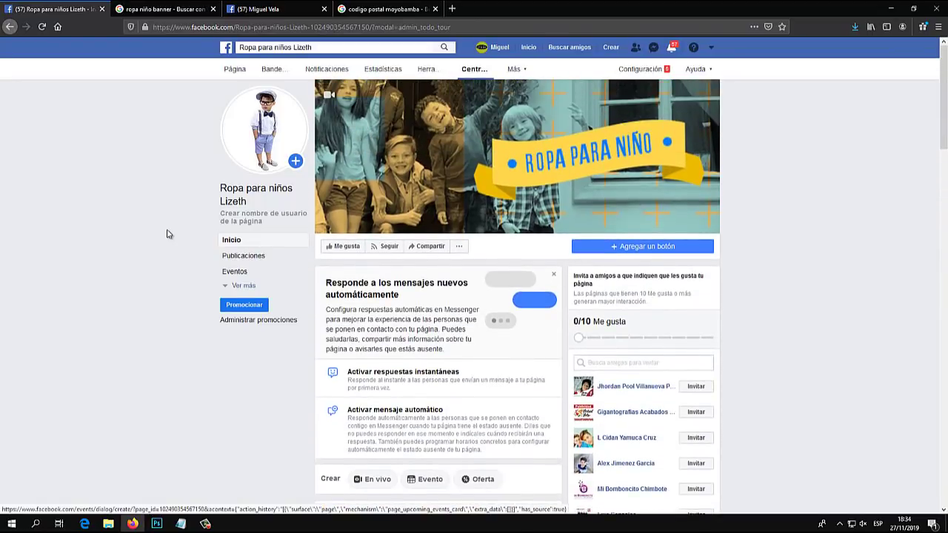